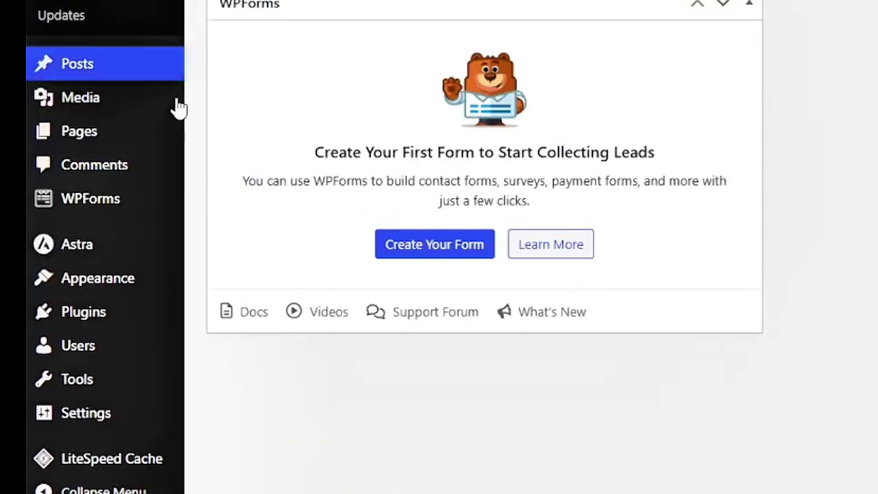
Step: Open the site's menu editor and name the new menu "Top Bar menu"
mouse_move(78, 290)
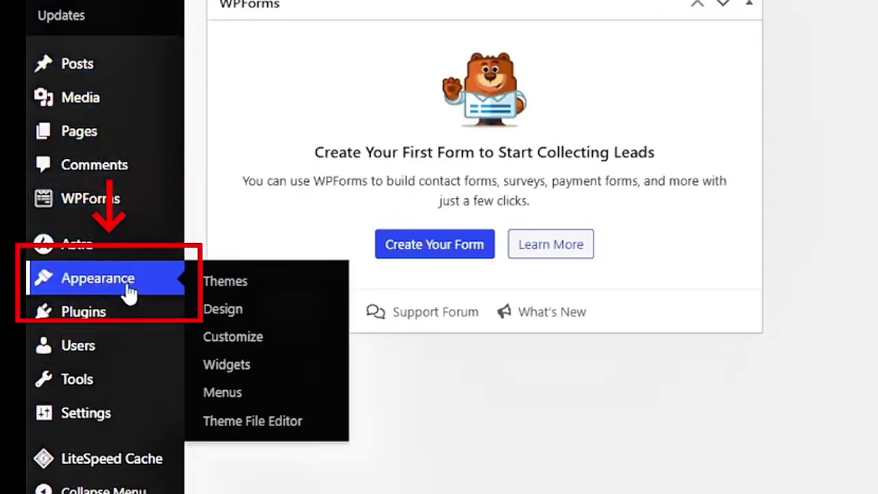
left_click(226, 399)
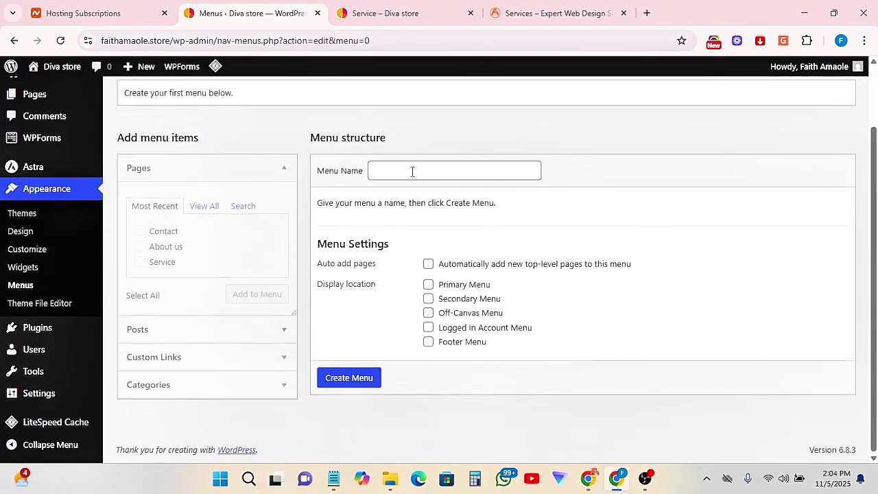
left_click(409, 171)
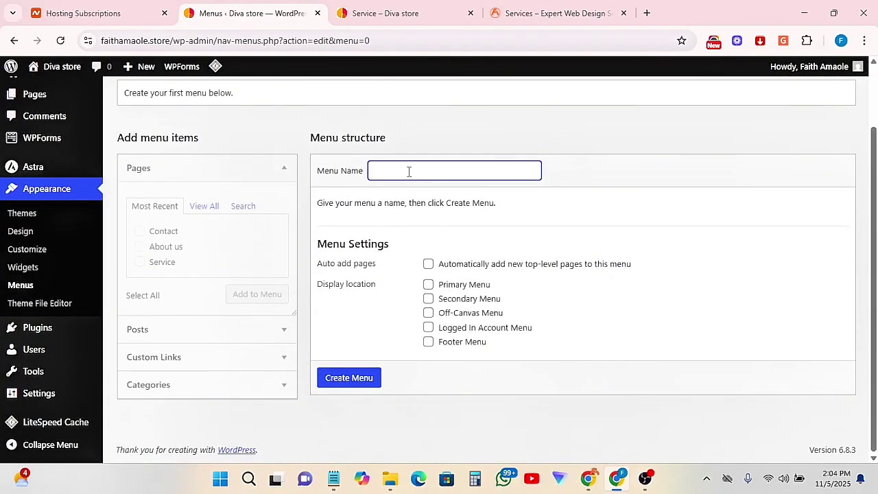
type("Top ")
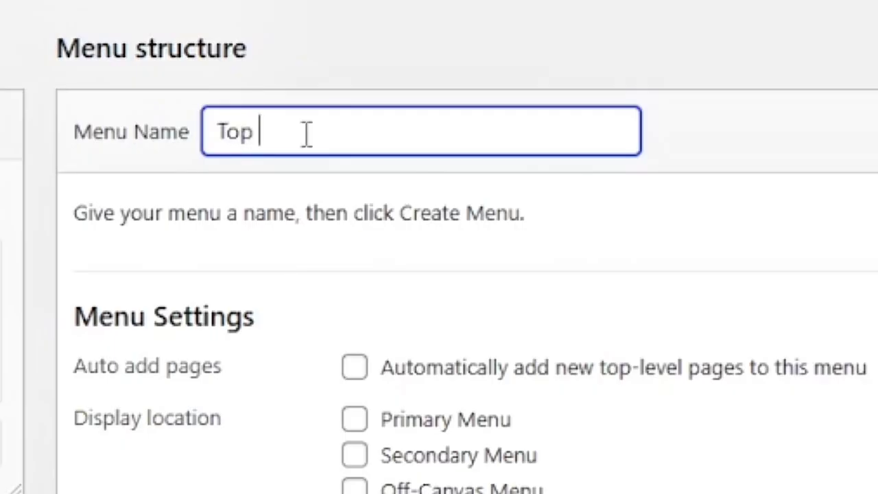
type("Bar menu")
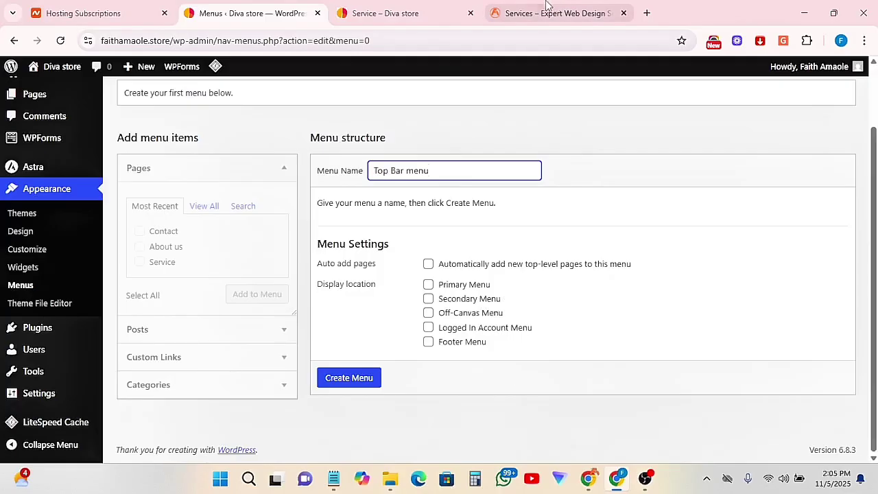
Step: Switch to the example website's Services page and examine its header navigation with dropdown items and the footer's Quick Links
left_click(553, 12)
scroll(523, 258, "down", 10)
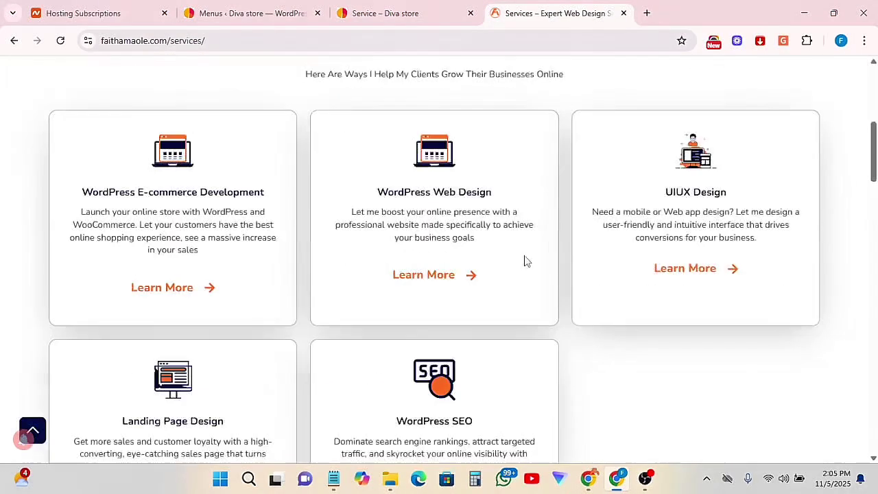
scroll(527, 254, "up", 10)
mouse_move(427, 85)
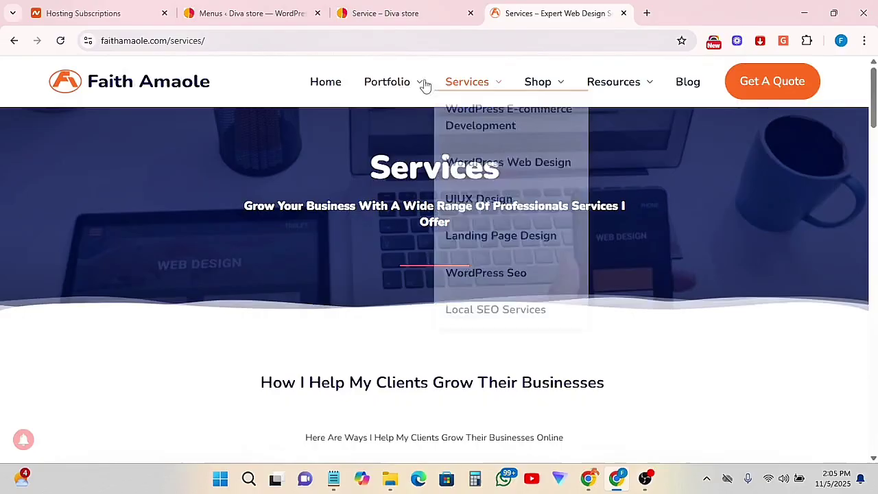
scroll(522, 254, "down", 15)
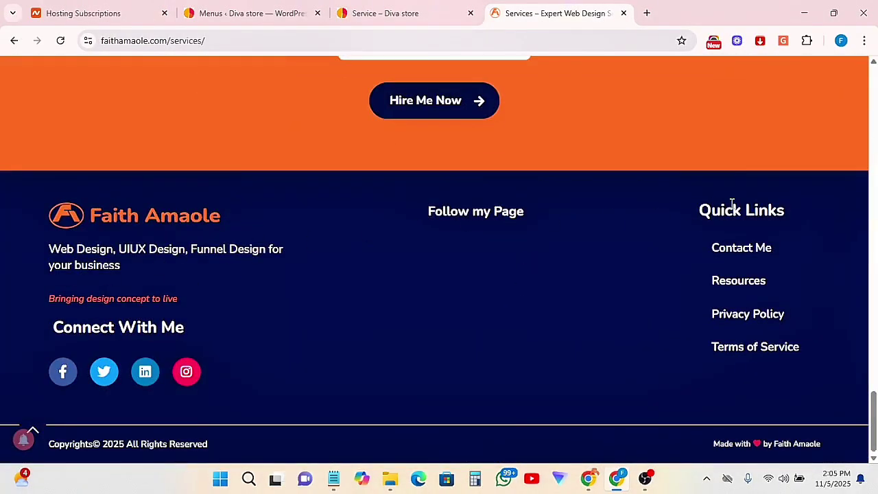
scroll(490, 262, "up", 15)
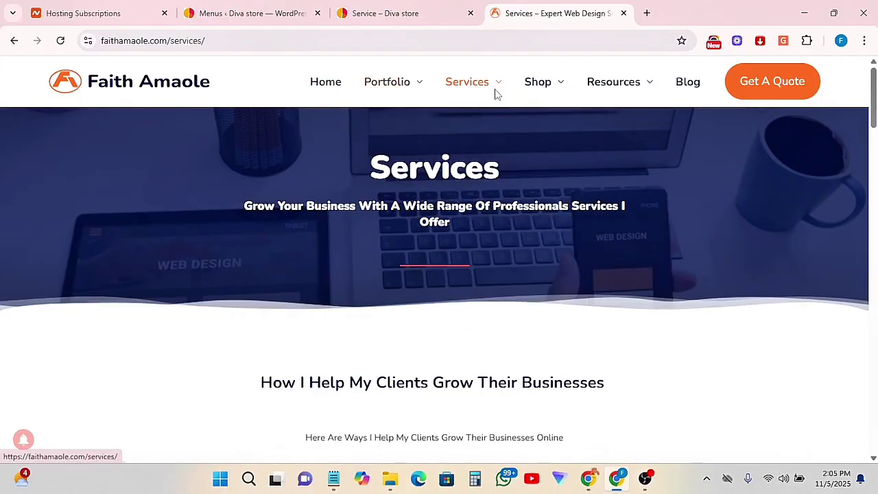
Step: Return to the WordPress menu editor, assign Top Bar menu to the Primary Menu location and create it
key("ctrl+2")
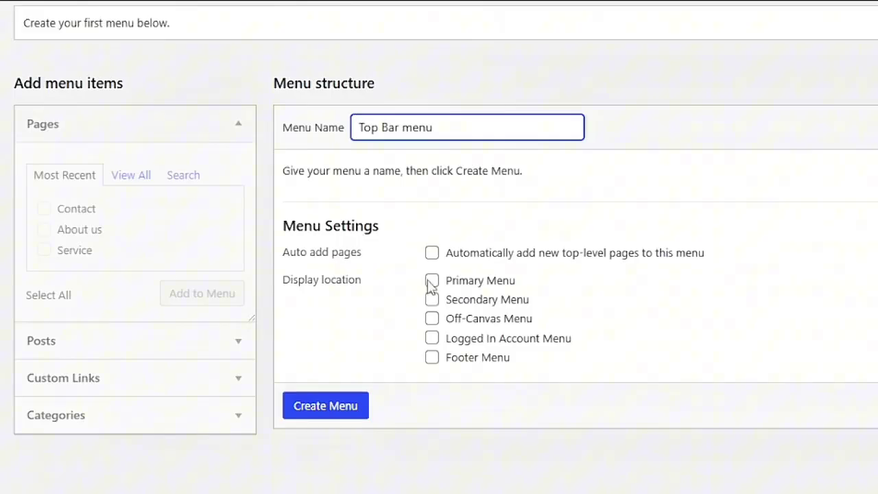
left_click(428, 284)
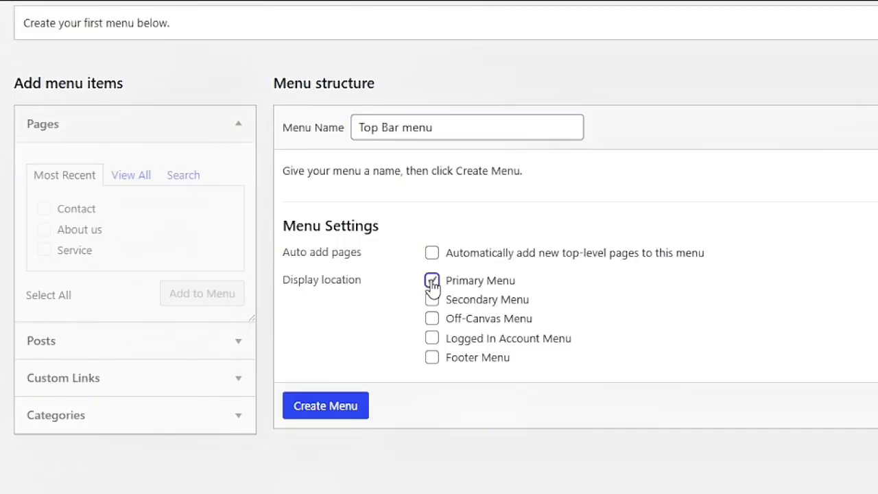
left_click(317, 414)
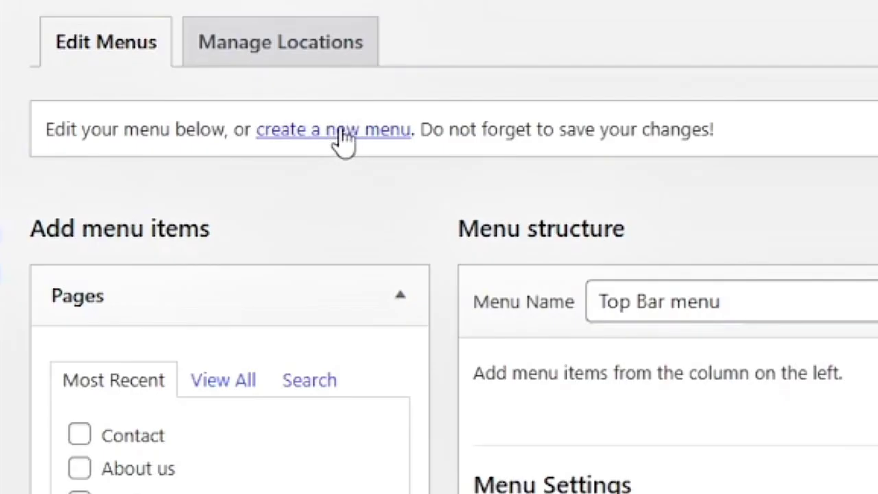
Step: Create a second menu named "Footer" and assign it to the Footer Menu display location
left_click(329, 128)
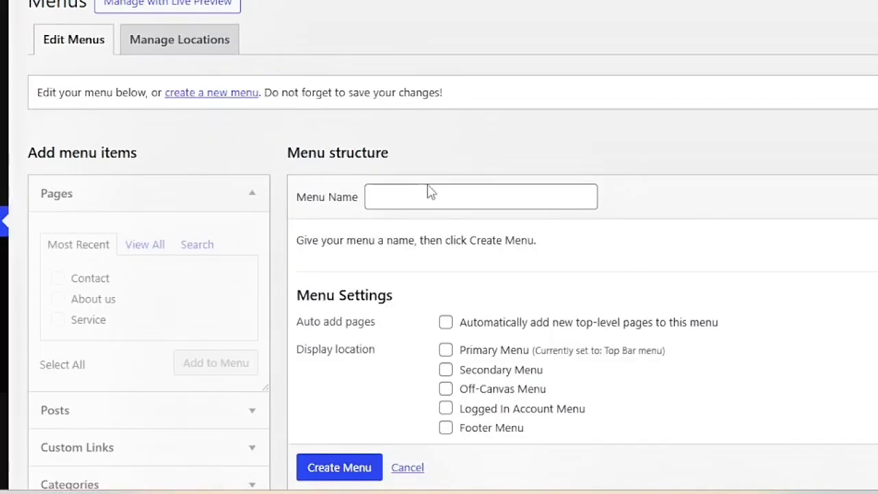
left_click(440, 201)
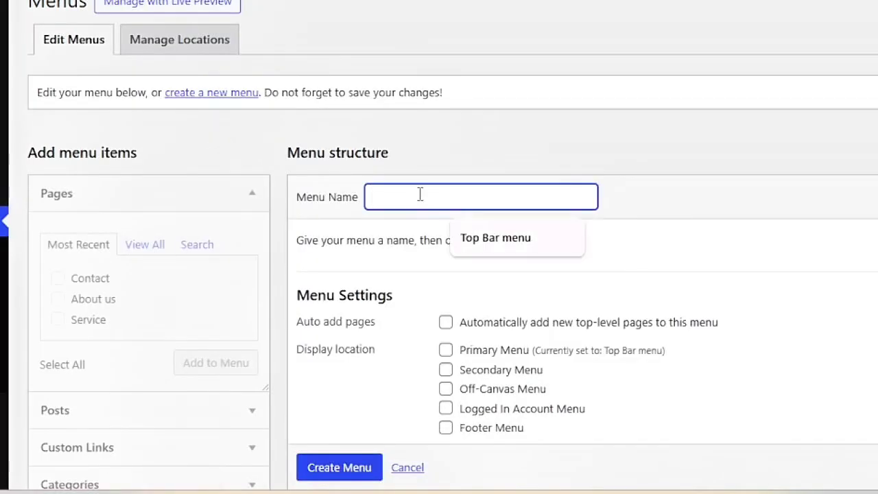
type("Footer")
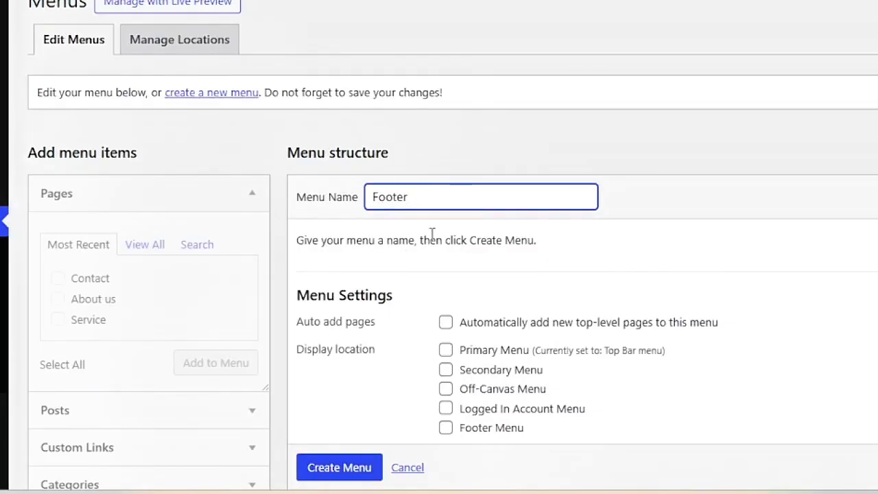
scroll(432, 234, "down", 2)
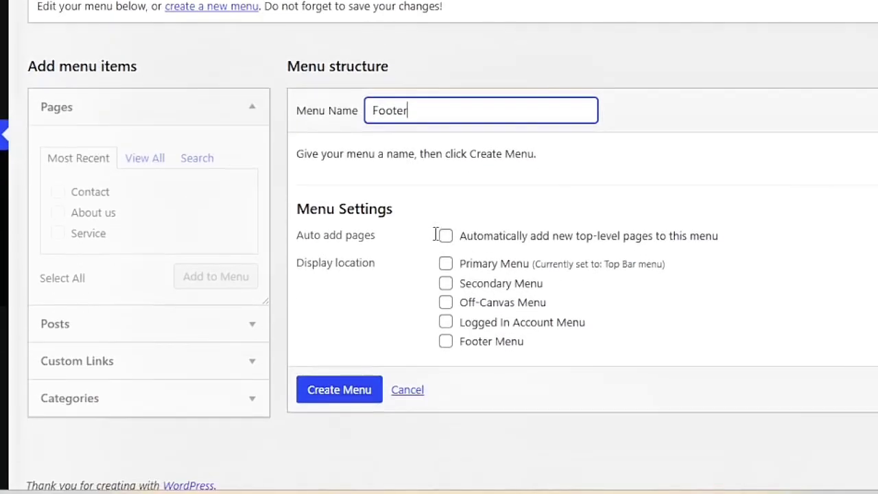
left_click(446, 343)
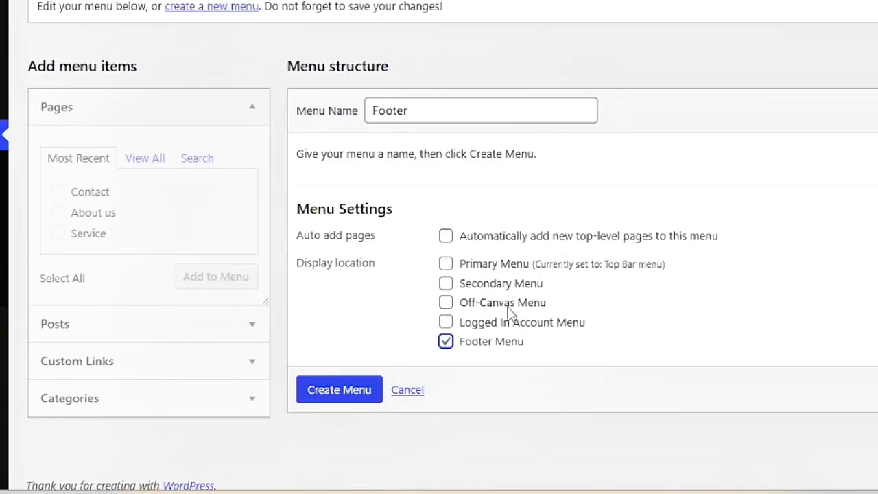
left_click(341, 393)
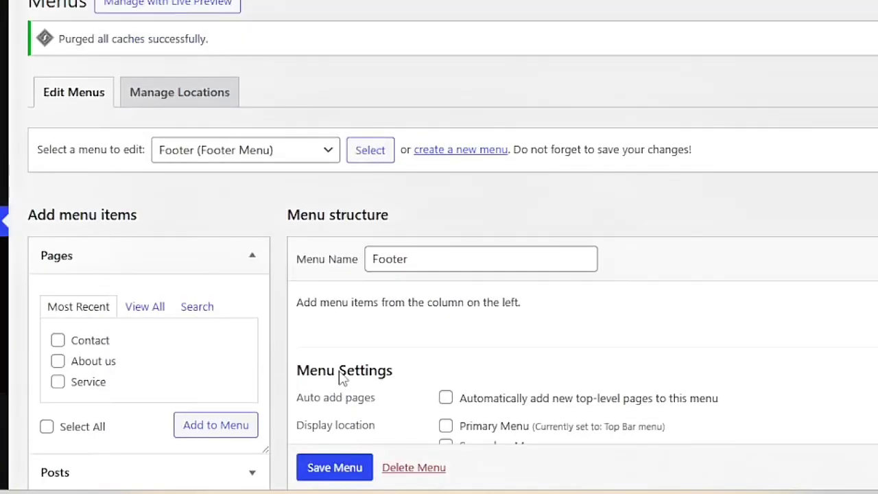
Step: Load Top Bar menu (Primary Menu) for editing in place of the Footer menu
scroll(568, 268, "down", 3)
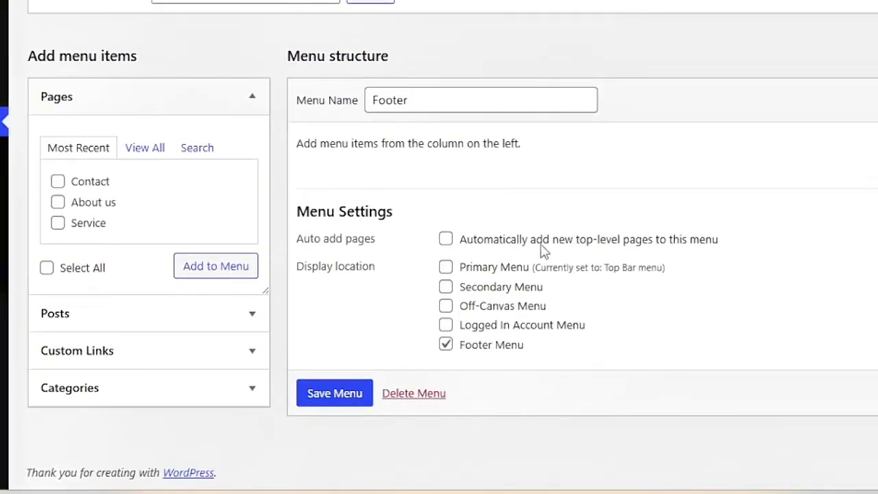
scroll(364, 40, "up", 3)
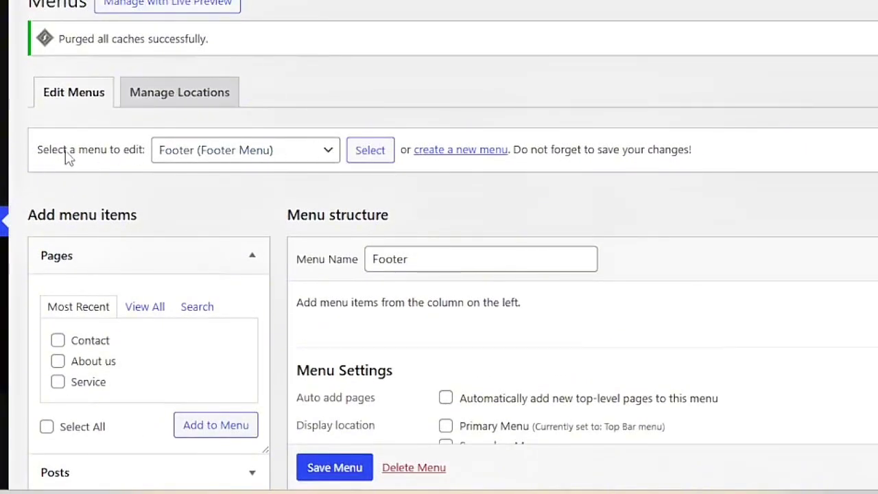
left_click(327, 156)
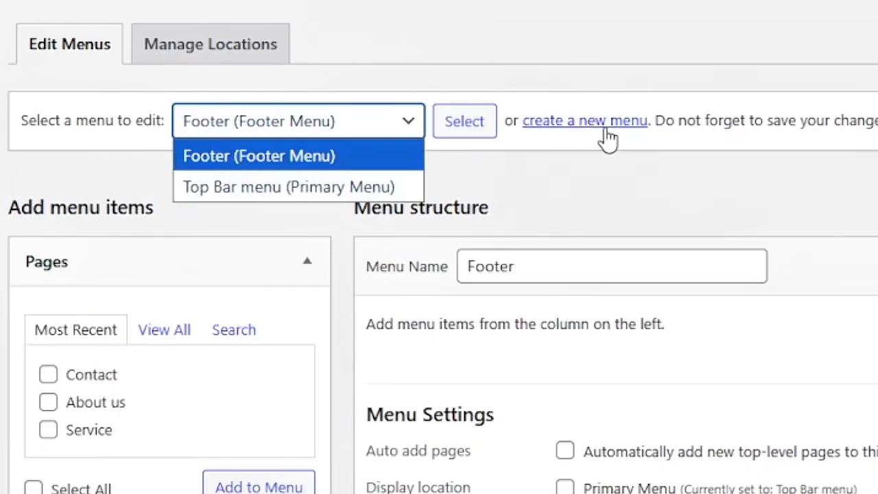
left_click(253, 189)
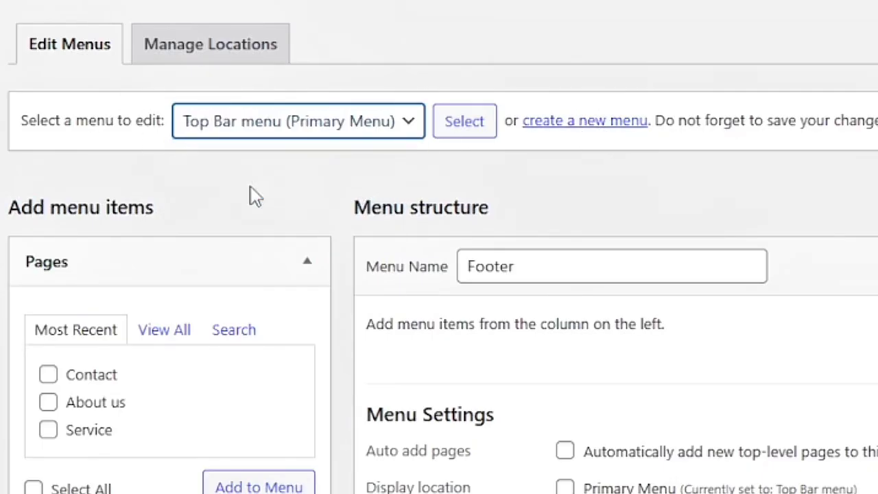
left_click(467, 124)
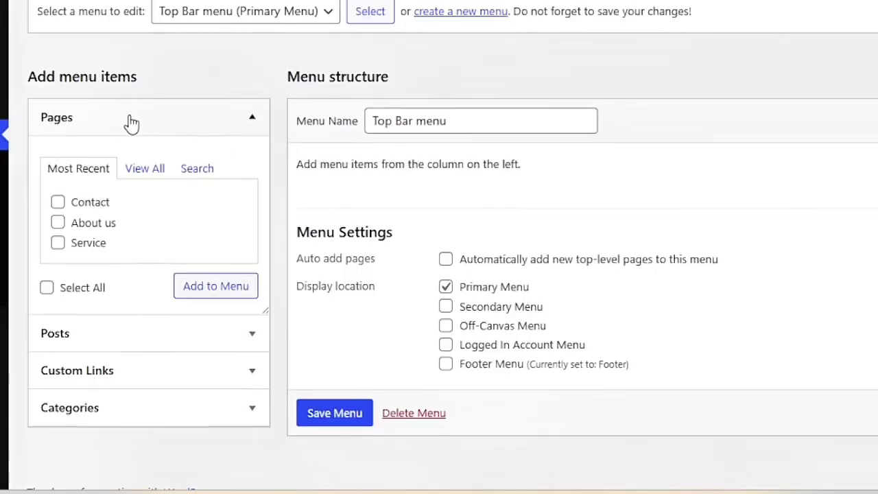
Step: Look through the Pages, Posts, Custom Links and Categories sources for menu items, and check the example website's header navigation
scroll(117, 203, "down", 1)
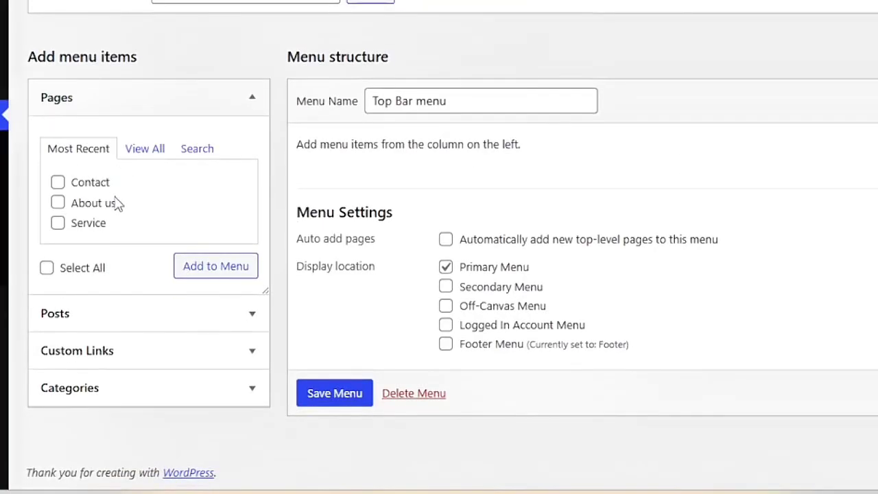
left_click(252, 108)
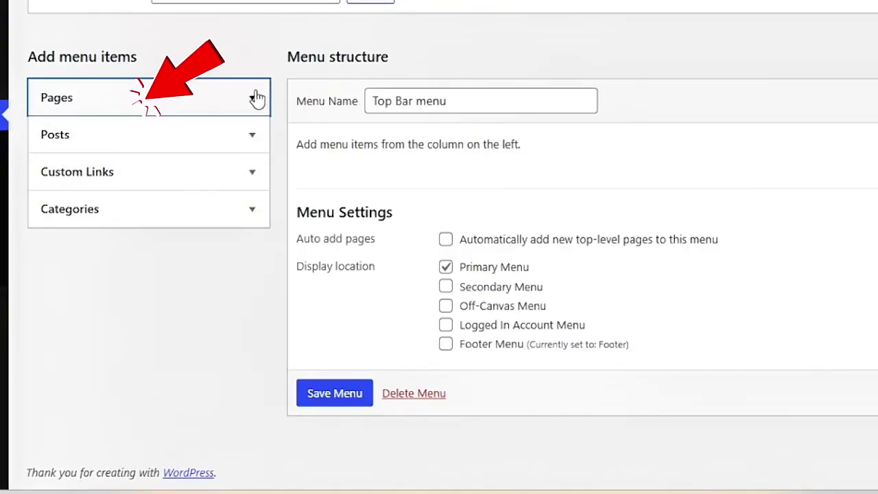
left_click(253, 136)
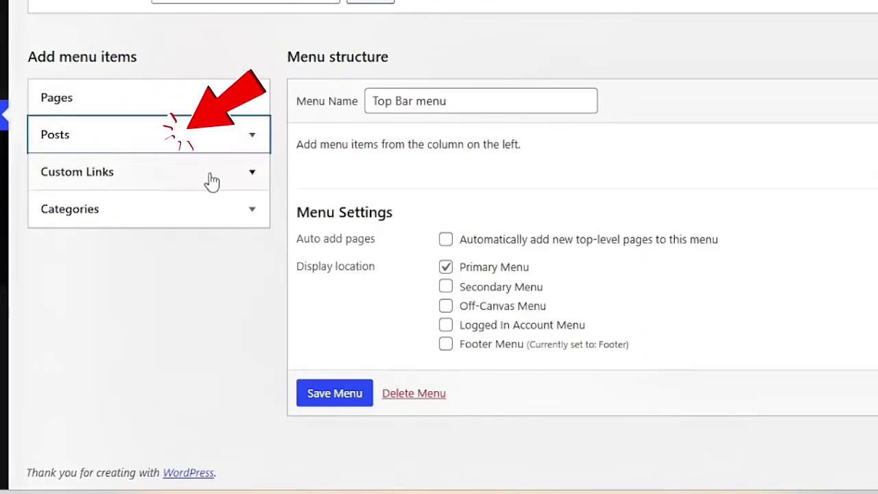
left_click(253, 175)
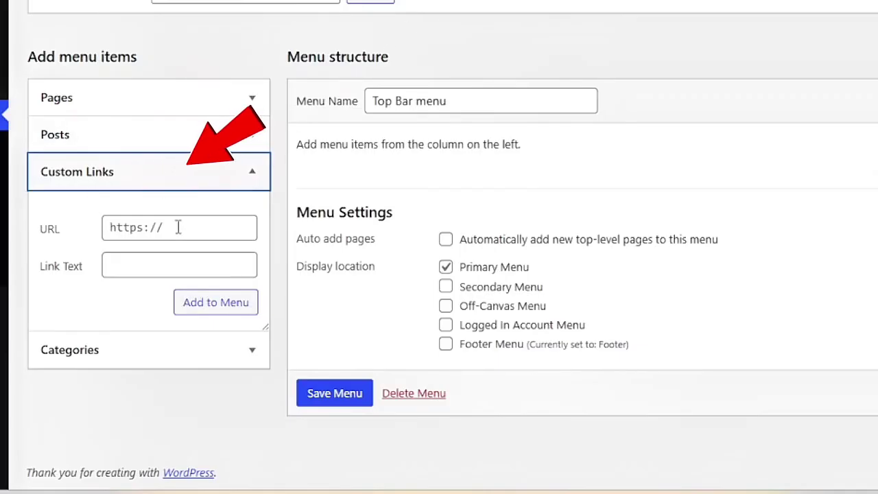
left_click(251, 171)
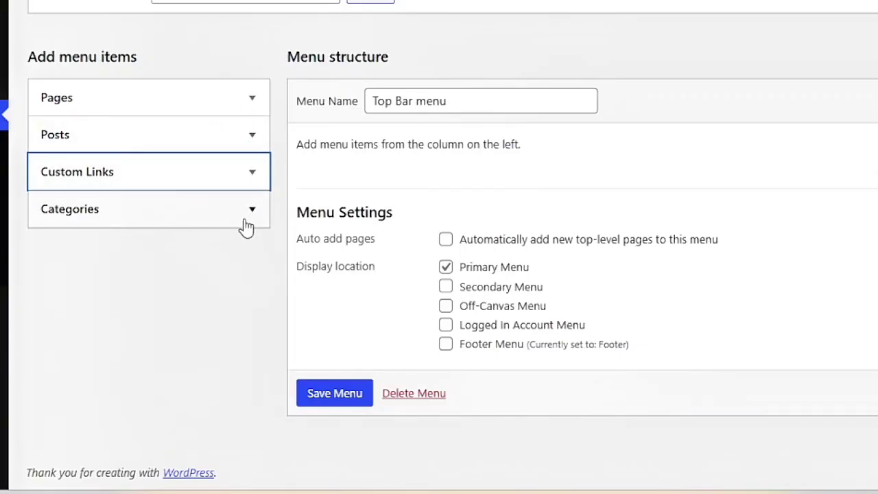
left_click(251, 218)
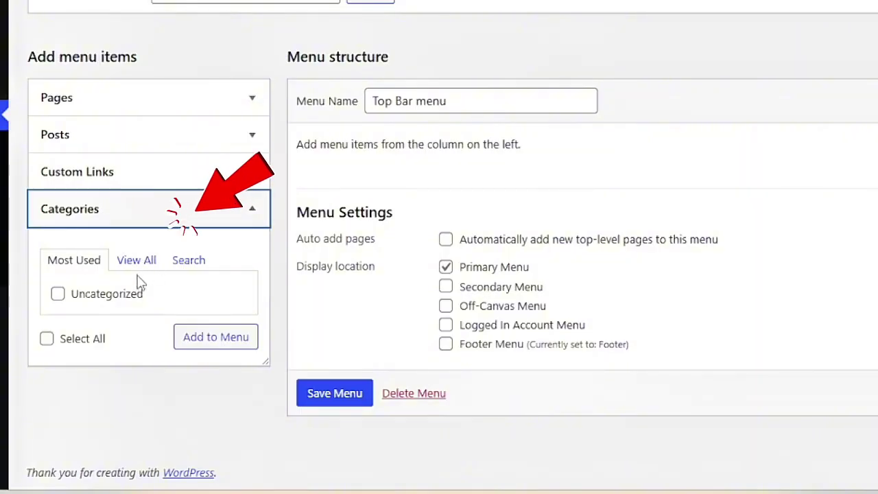
left_click(251, 218)
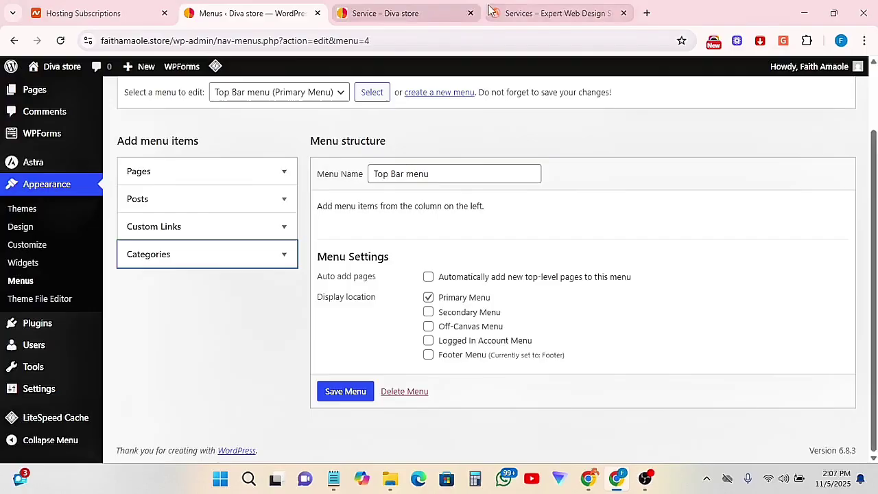
left_click(542, 13)
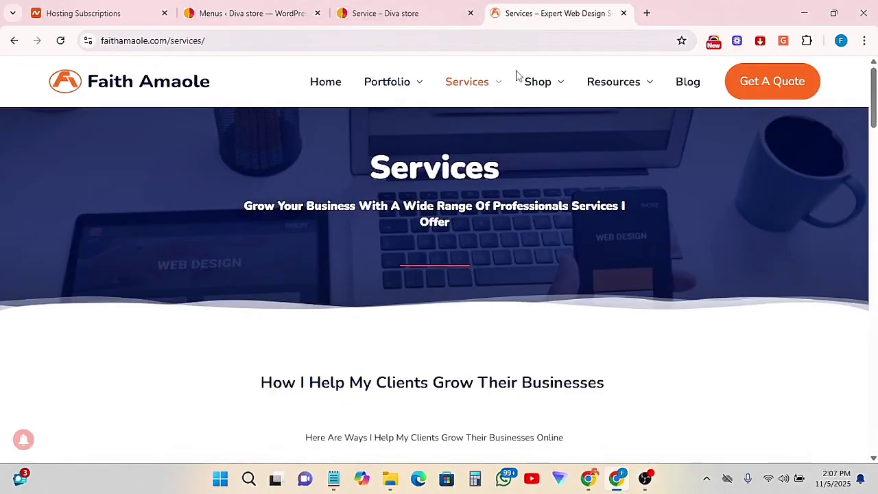
left_click(247, 13)
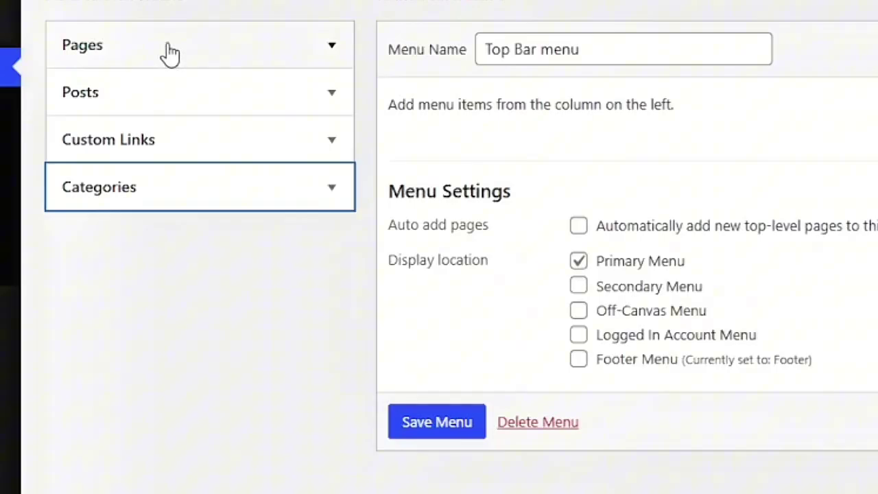
Step: Add the Contact, About us and Service pages to Top Bar menu
left_click(170, 49)
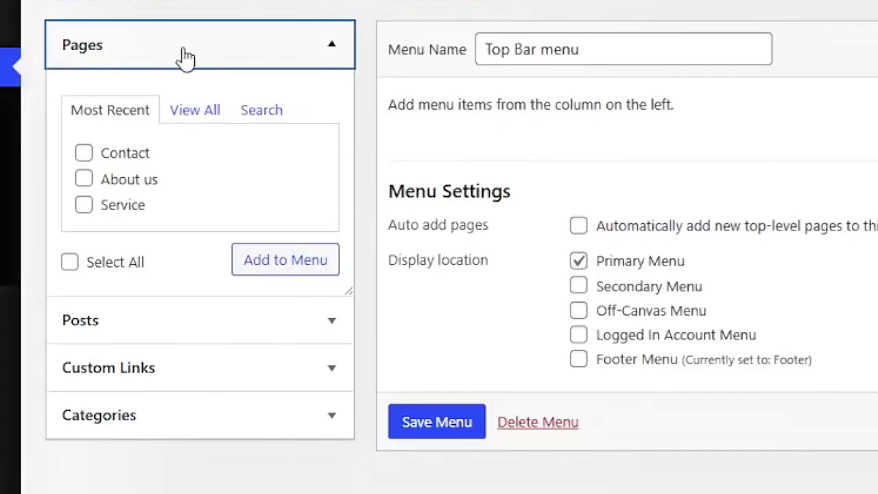
left_click(84, 179)
left_click(84, 154)
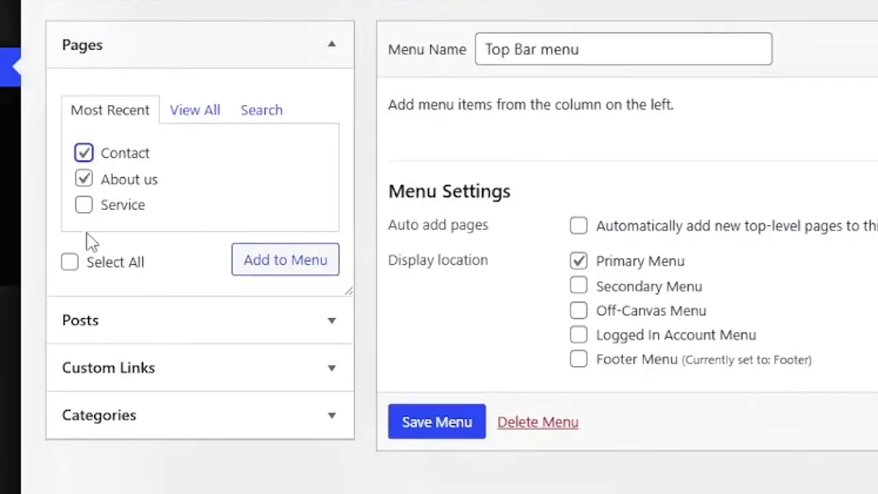
left_click(84, 204)
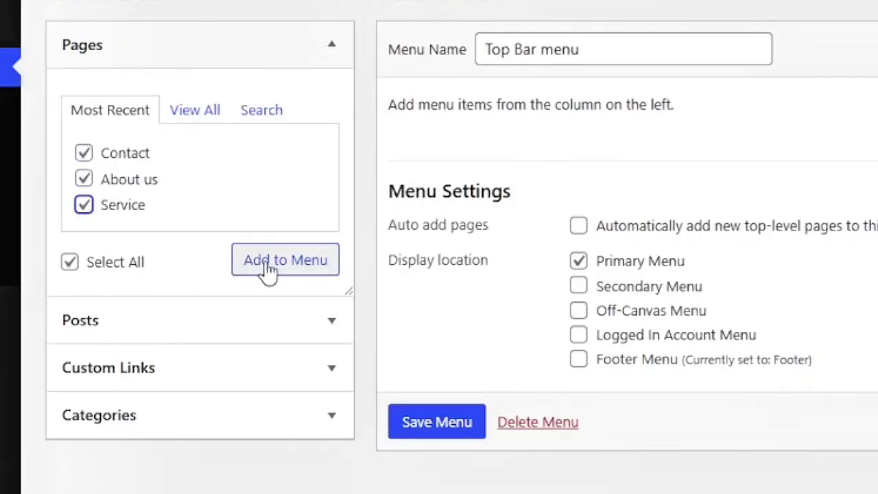
left_click(69, 263)
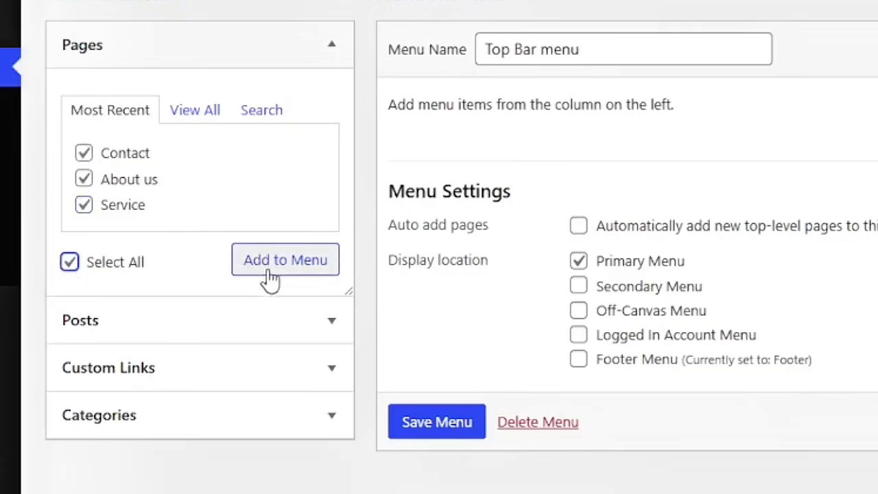
left_click(323, 266)
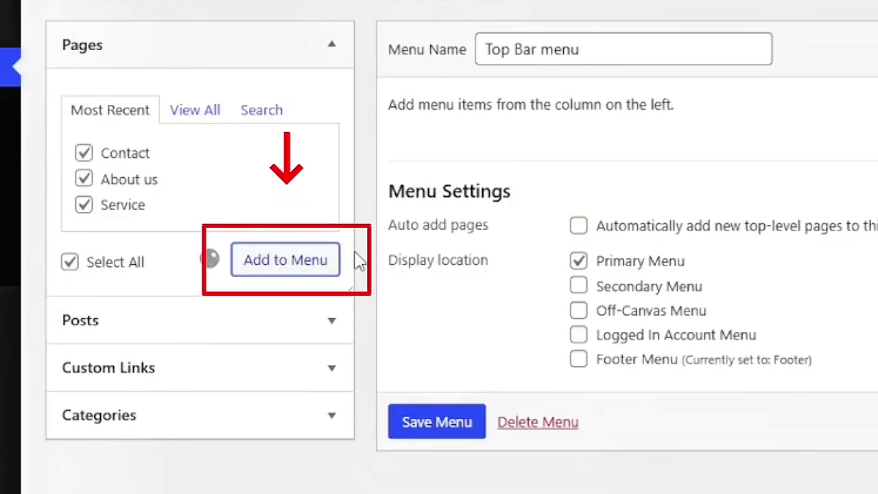
scroll(468, 309, "down", 2)
scroll(540, 323, "up", 2)
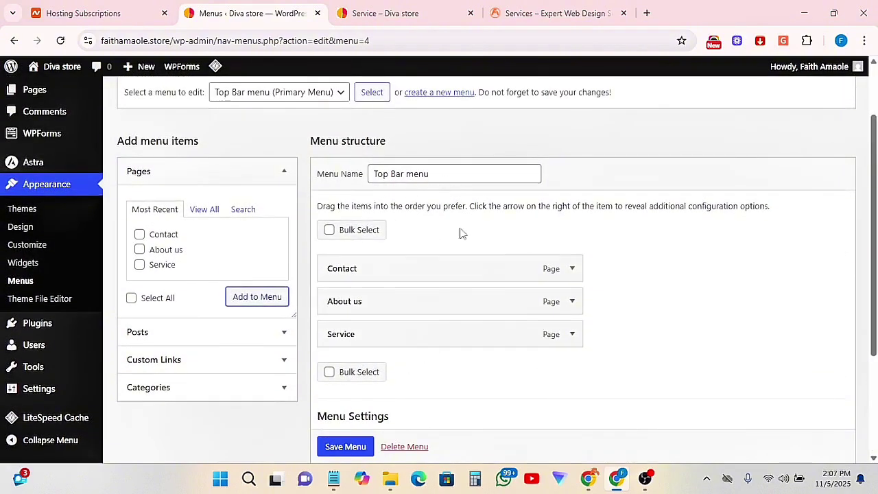
Step: Reload the store's Service page to check its header navigation, and compare the menu order with the example website's header
left_click(382, 12)
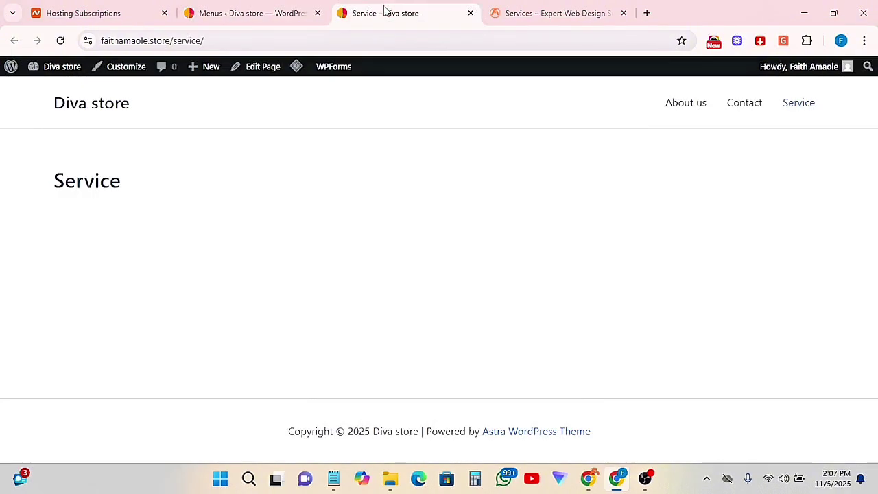
left_click(60, 40)
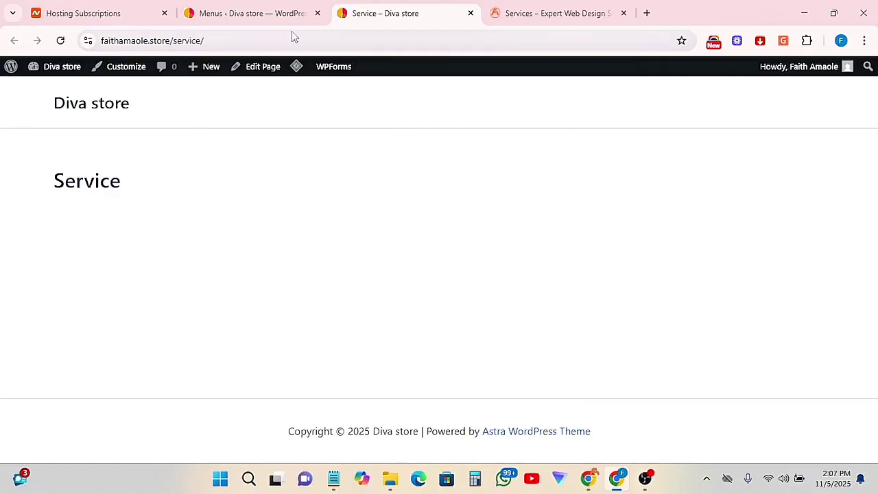
left_click(226, 13)
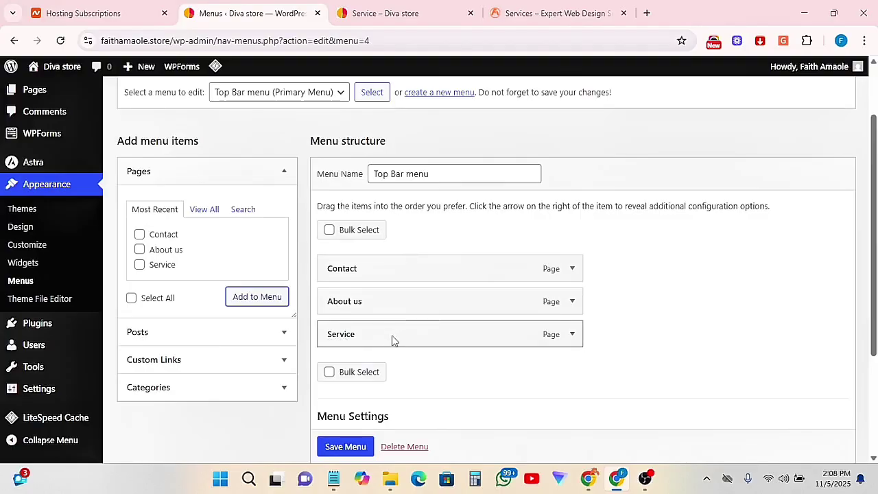
left_click(557, 11)
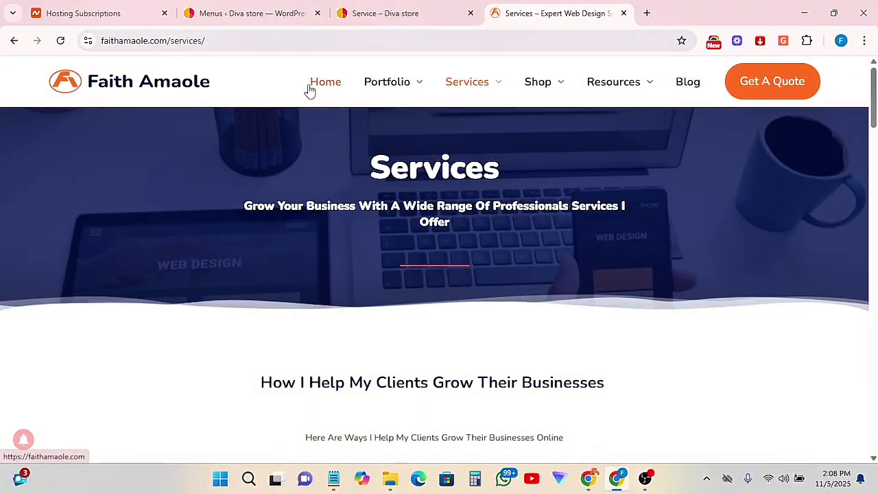
left_click(247, 10)
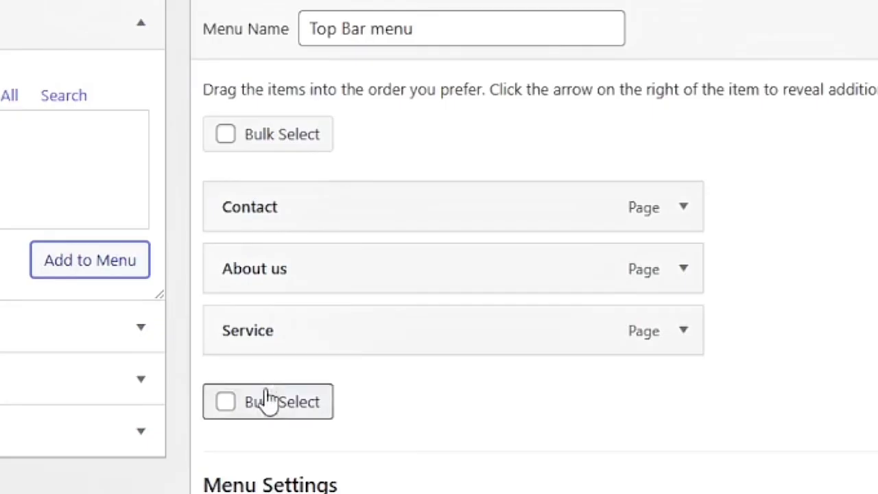
Step: Reorder the Top Bar menu items to Service, About us, Contact
left_click_drag(342, 337, 350, 298)
left_click_drag(265, 261, 257, 210)
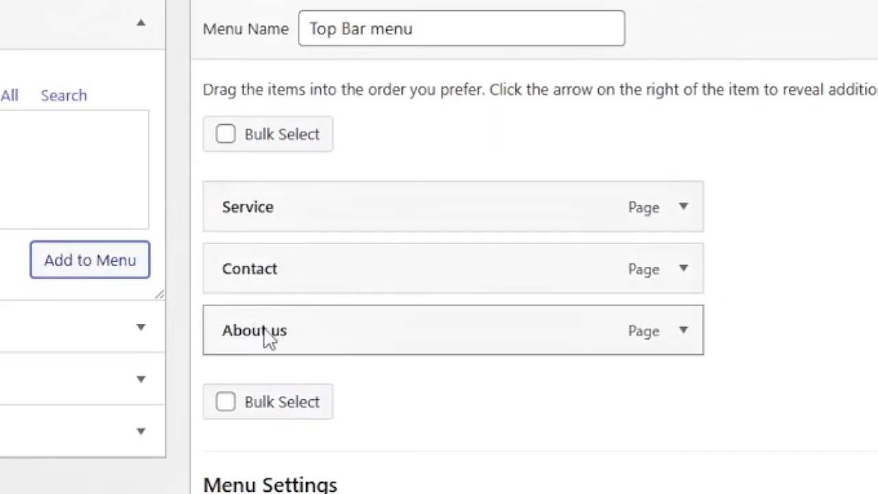
left_click_drag(269, 340, 267, 274)
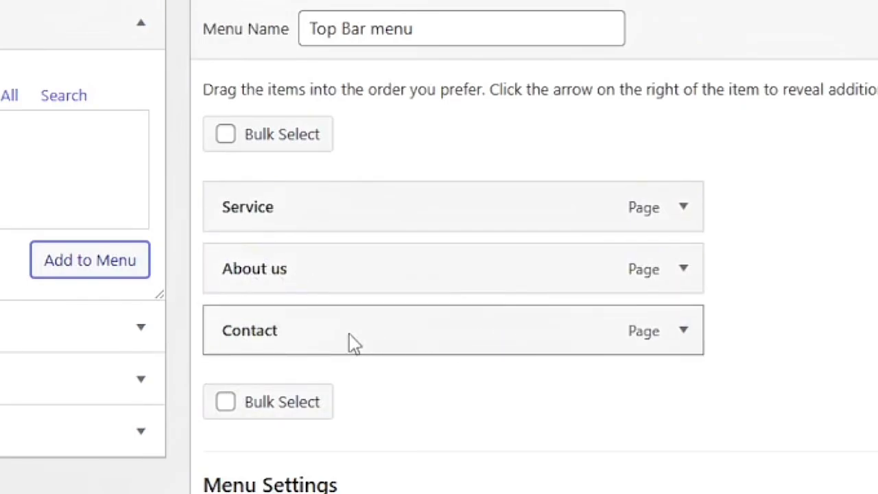
Step: Nest Contact as a sub item under About us, and compare with the dropdown menus in the example website's header
left_click_drag(339, 343, 400, 310)
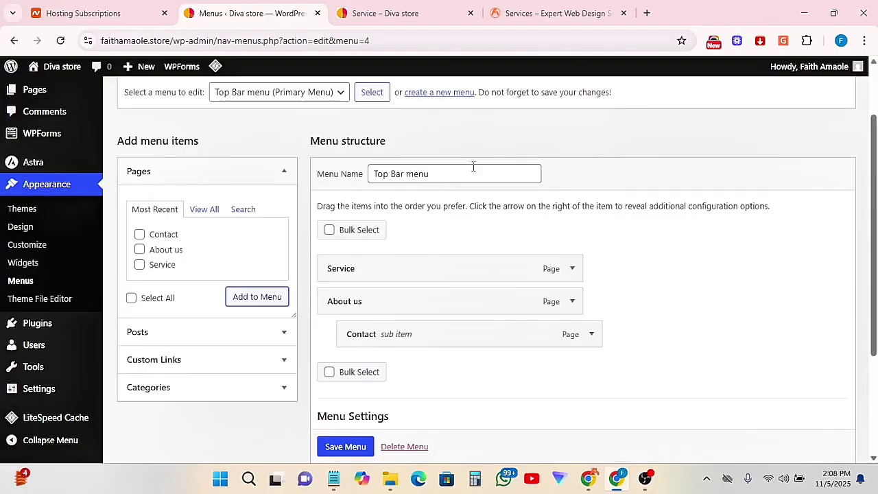
left_click(549, 12)
mouse_move(394, 88)
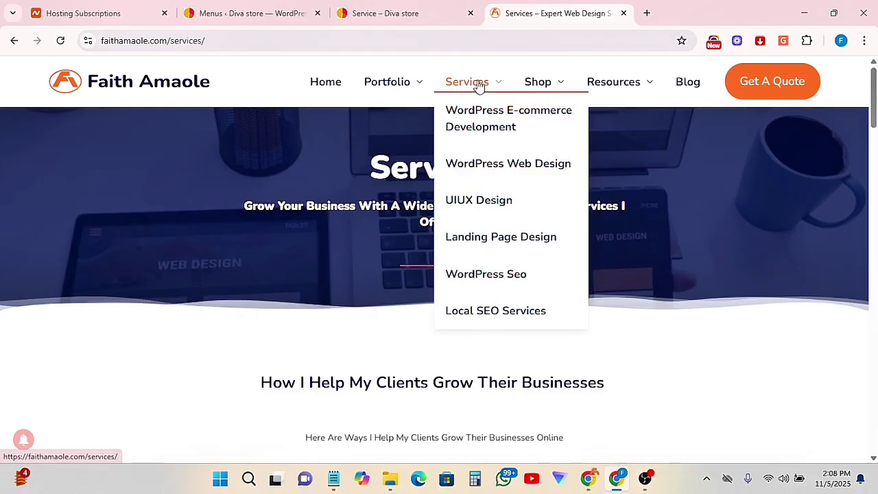
mouse_move(574, 87)
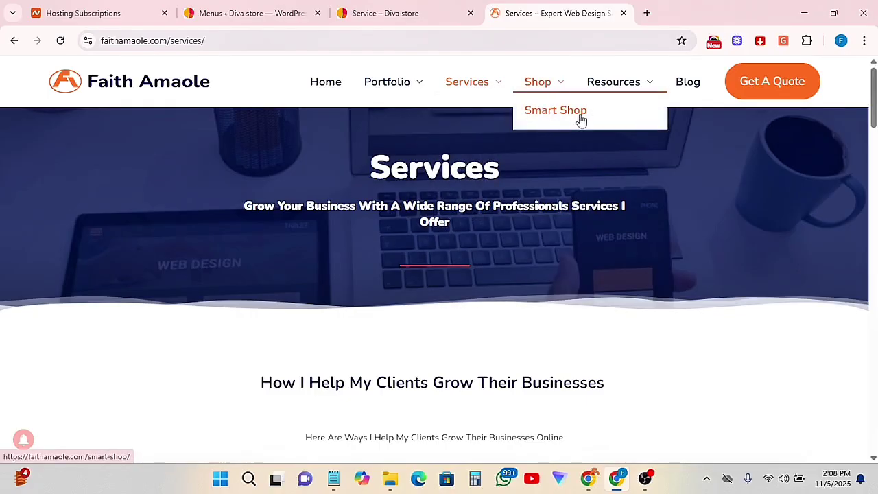
mouse_move(653, 89)
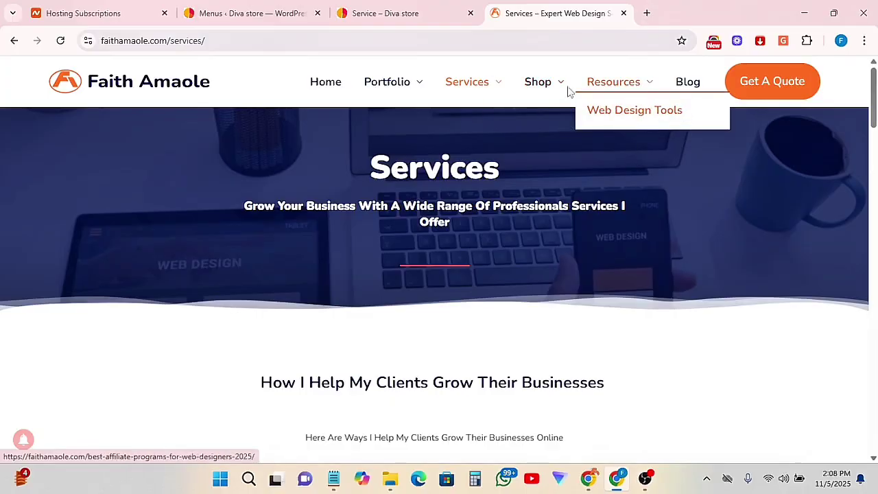
left_click(267, 14)
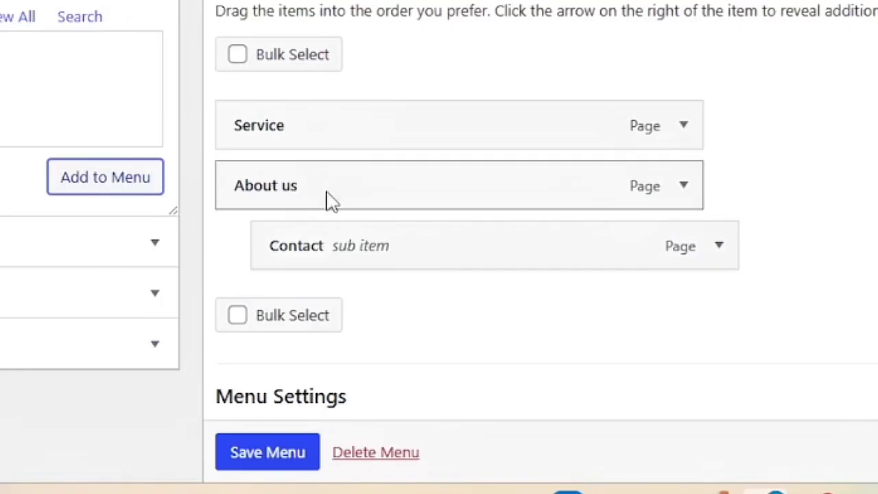
Step: Nest About us, together with its Contact sub item, under Service and compare with the example website's Services dropdown
left_click_drag(384, 306, 453, 307)
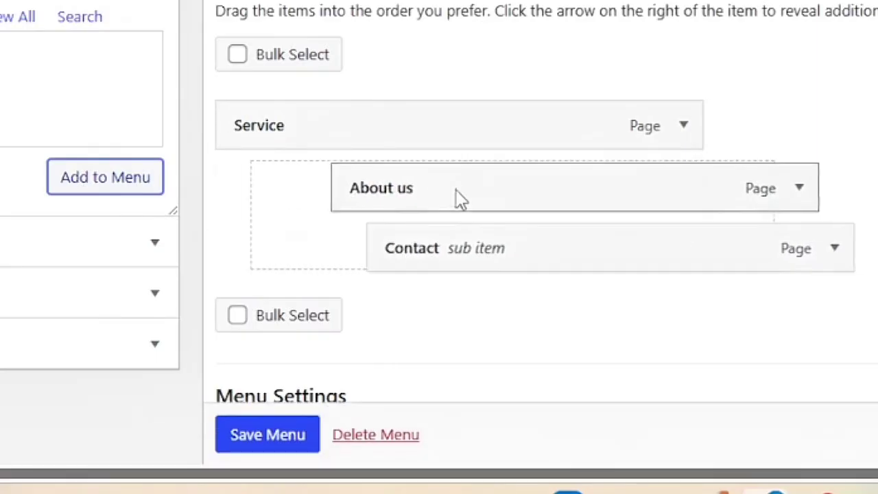
left_click_drag(455, 190, 464, 198)
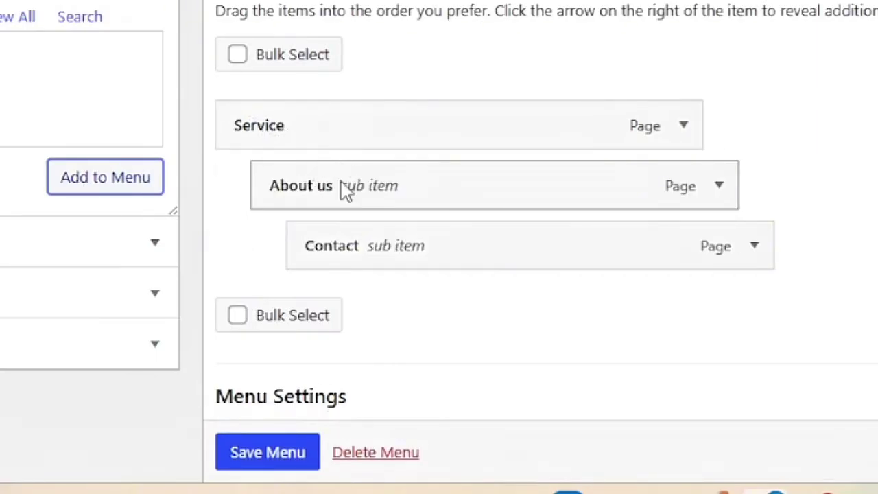
left_click(545, 13)
mouse_move(500, 91)
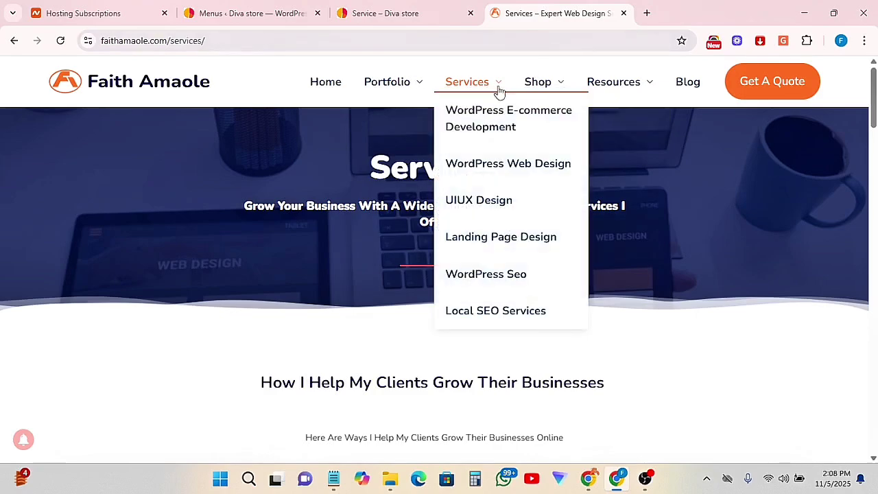
left_click(255, 13)
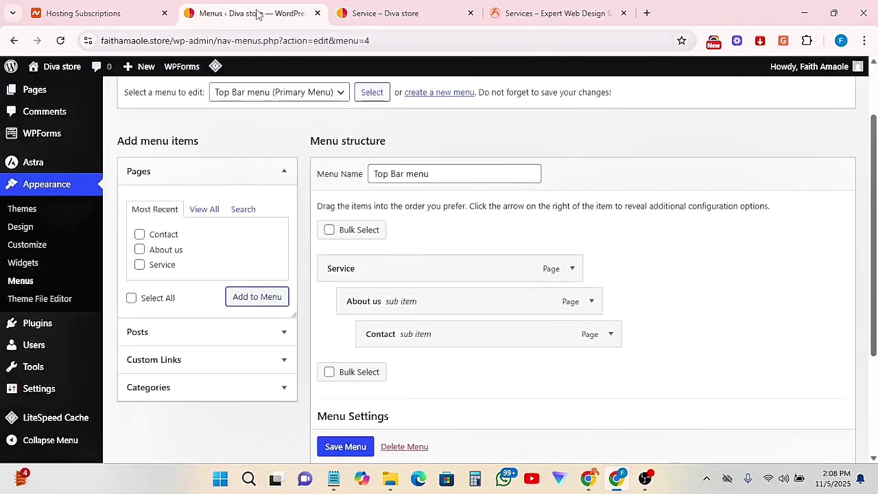
Step: Move About us and Contact back to the top level below Service and save Top Bar menu
left_click_drag(382, 308, 367, 337)
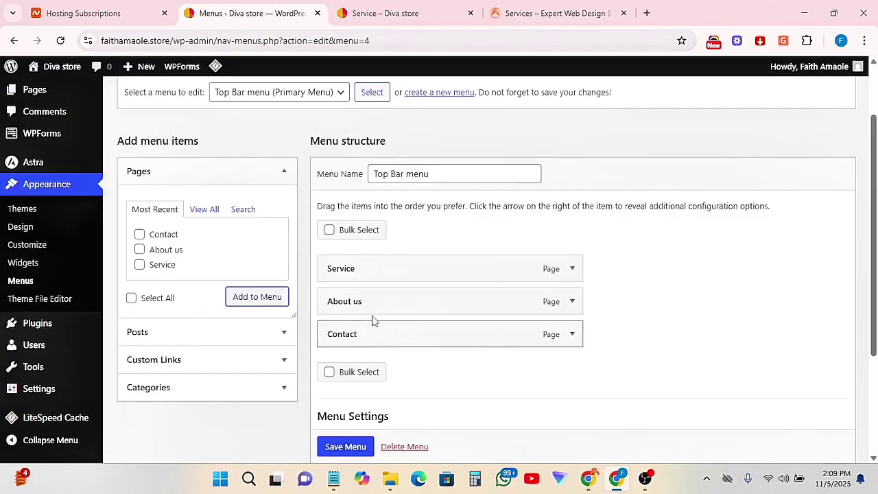
scroll(421, 332, "down", 1)
scroll(422, 332, "down", 2)
left_click(345, 392)
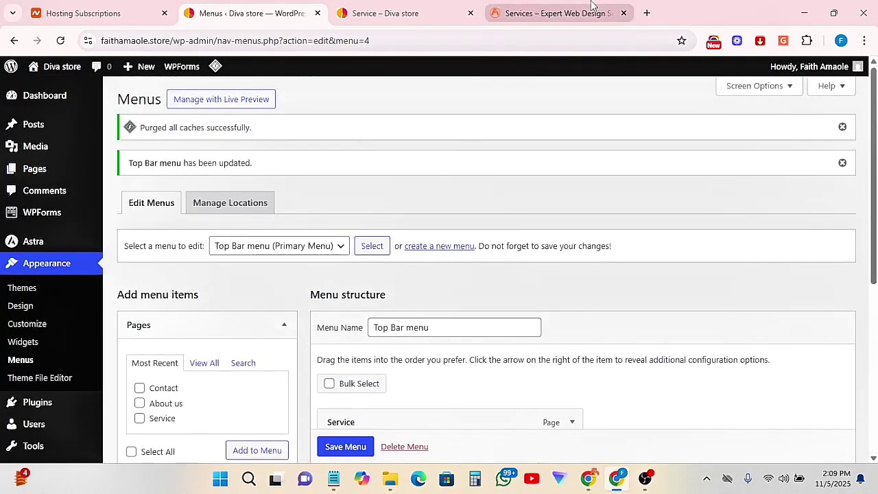
Step: Reload the store's Service page to check the item order in its header navigation
left_click(392, 13)
left_click(60, 40)
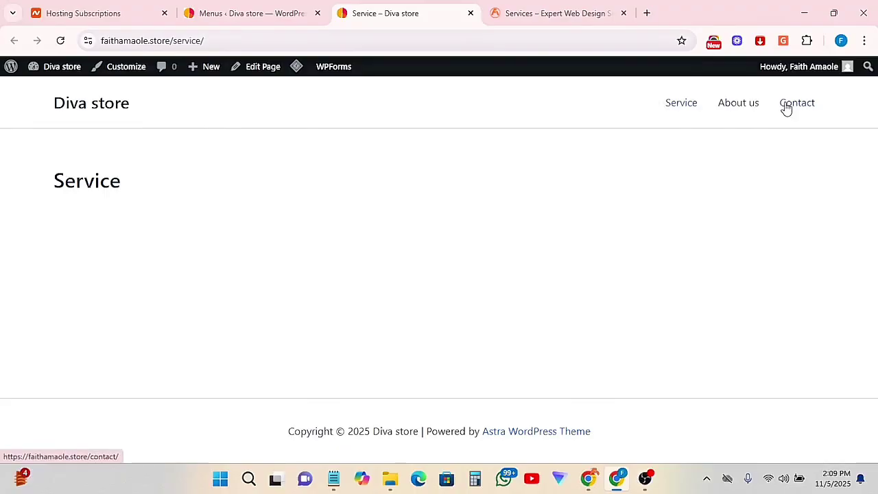
left_click(243, 11)
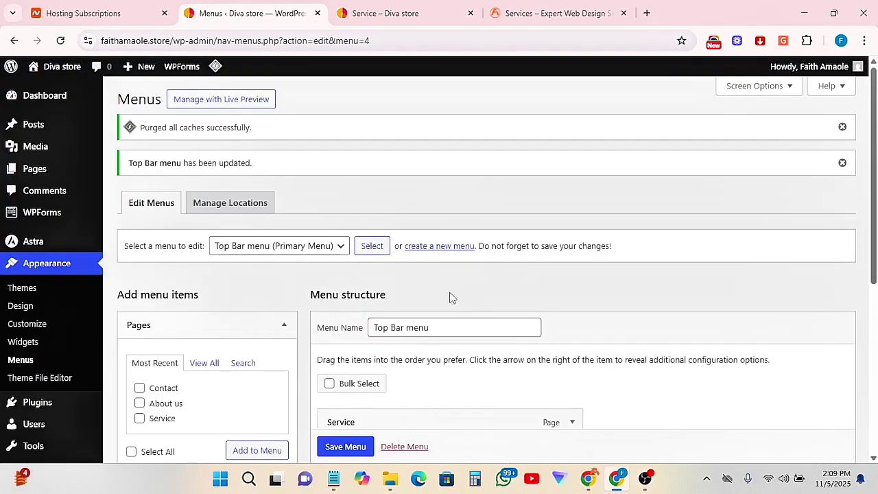
Step: Make Contact a sub item of About us in Top Bar menu and save the menu
scroll(452, 298, "down", 2)
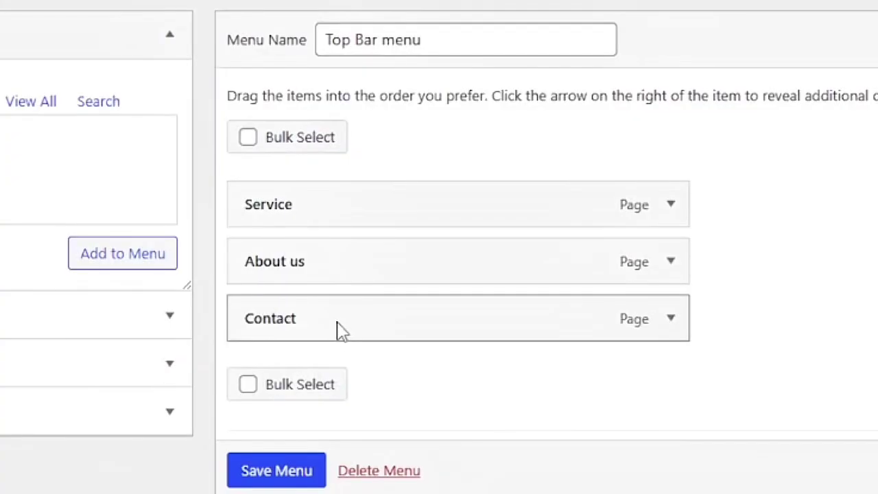
left_click_drag(380, 366, 458, 355)
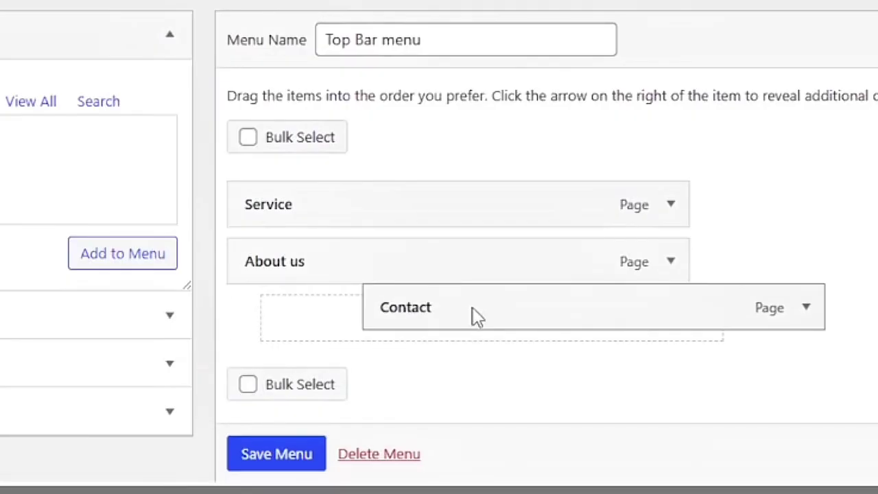
left_click_drag(473, 307, 473, 309)
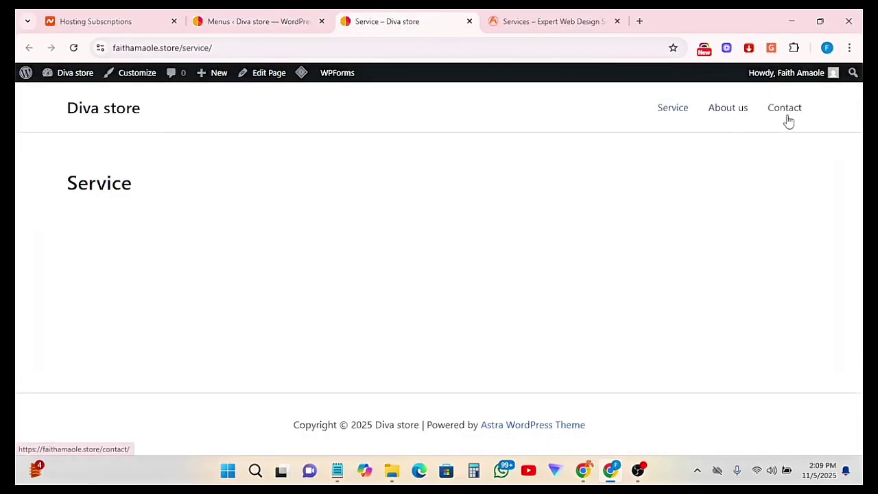
left_click(255, 21)
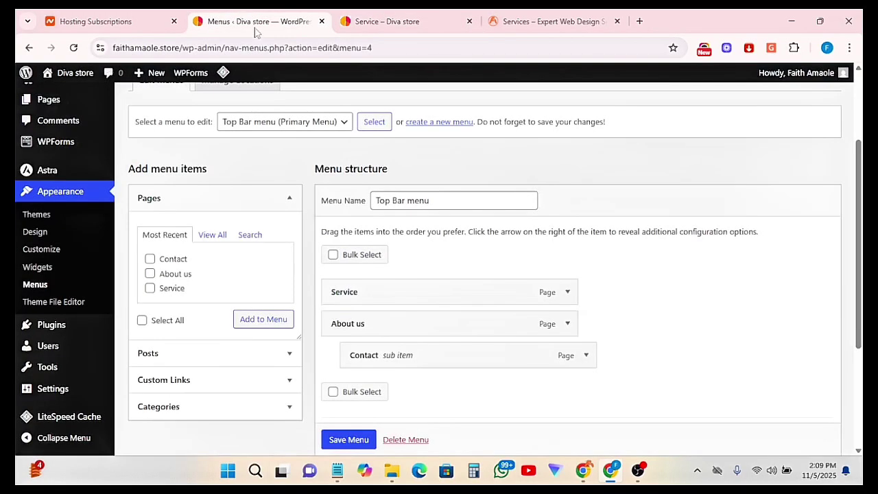
scroll(525, 318, "down", 2)
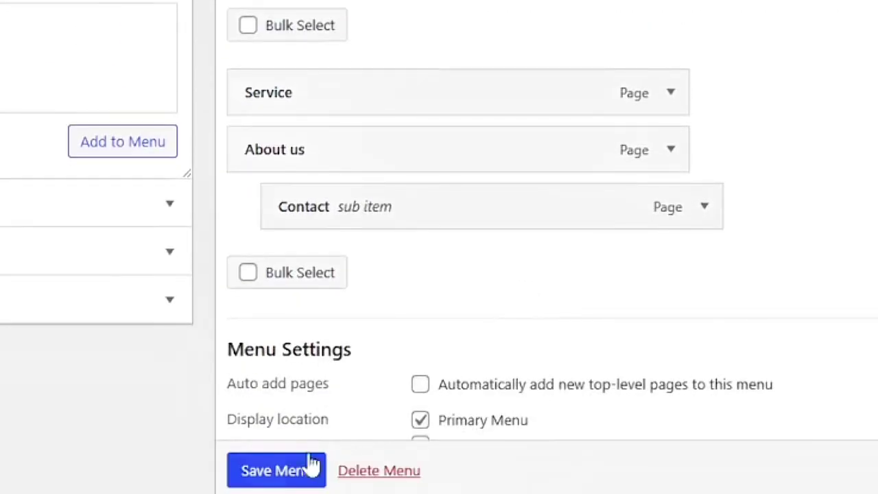
scroll(278, 484, "down", 1)
left_click(276, 477)
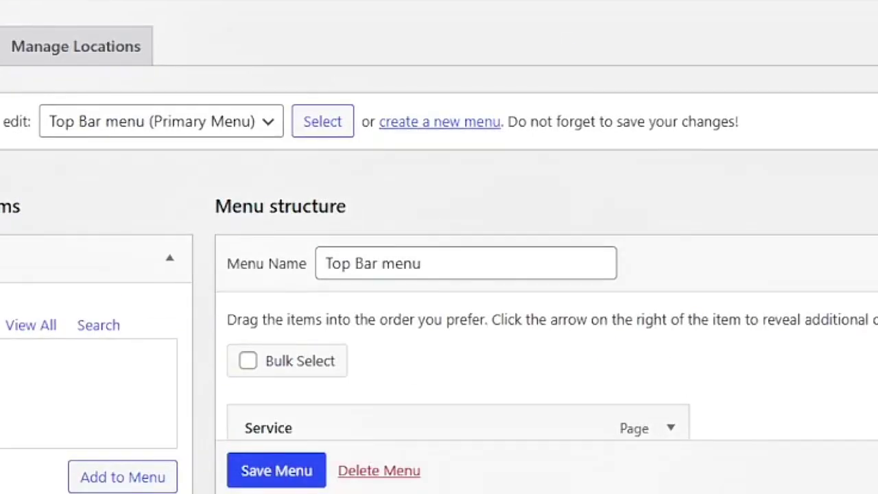
Step: Check the About us dropdown on the reloaded store page, and move Contact back to the menu's top level
left_click(61, 41)
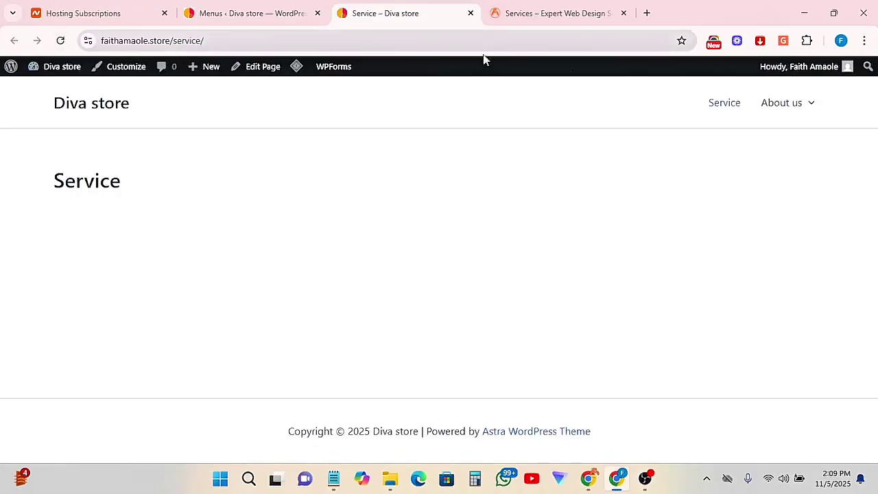
mouse_move(804, 115)
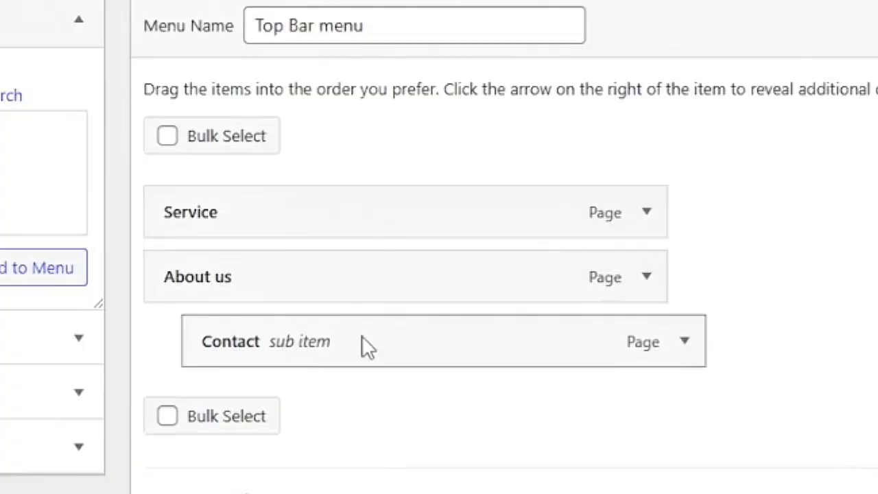
left_click_drag(361, 339, 327, 350)
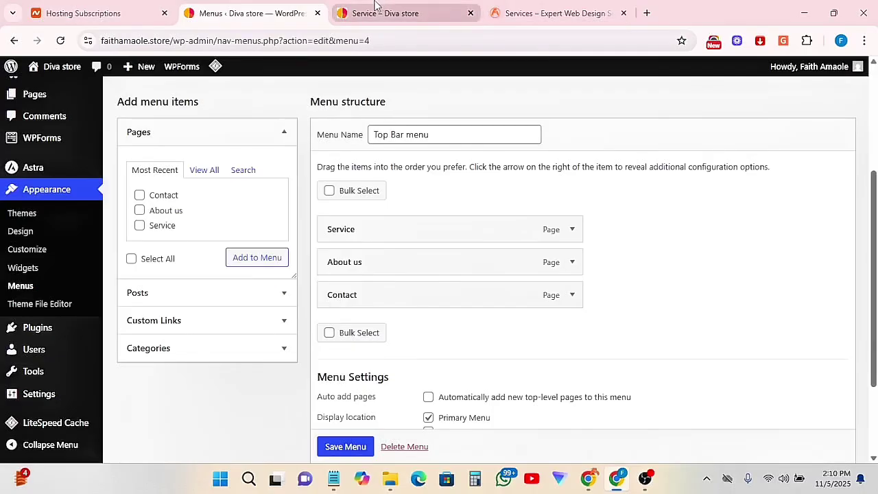
Step: Save Top Bar menu and reload the store's Service page to check the header navigation
left_click(374, 7)
left_click(251, 8)
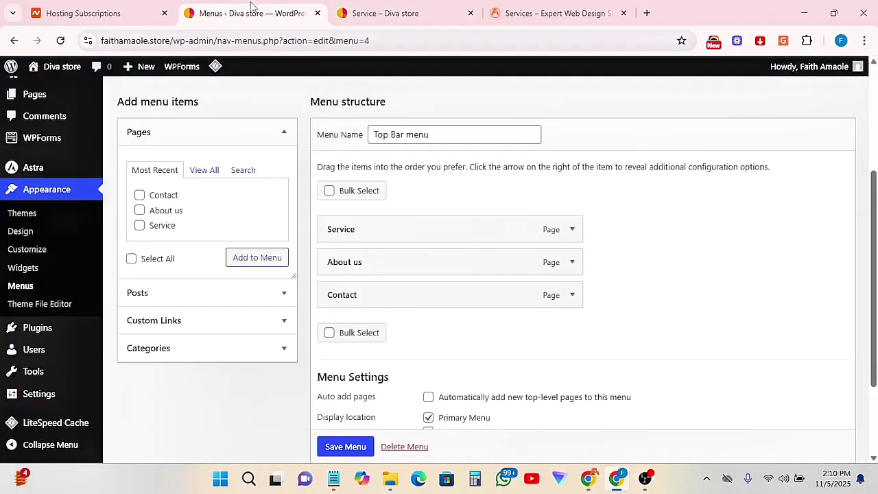
scroll(334, 445, "down", 1)
left_click(332, 447)
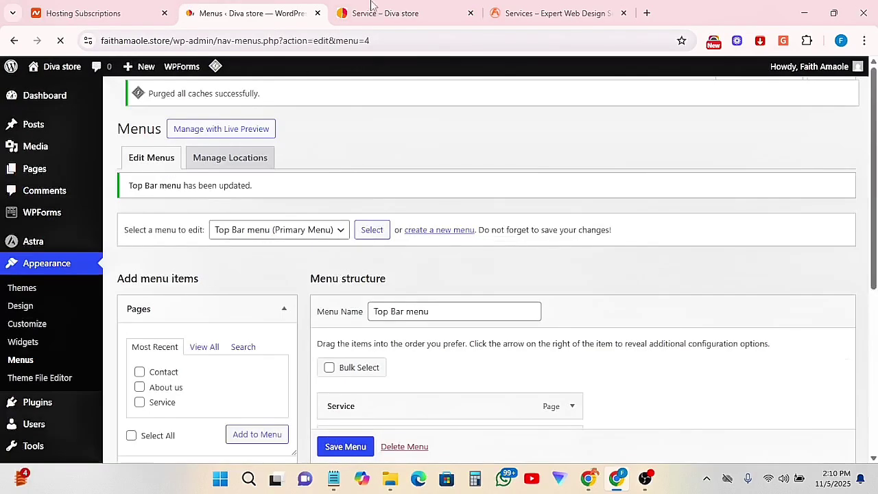
left_click(372, 9)
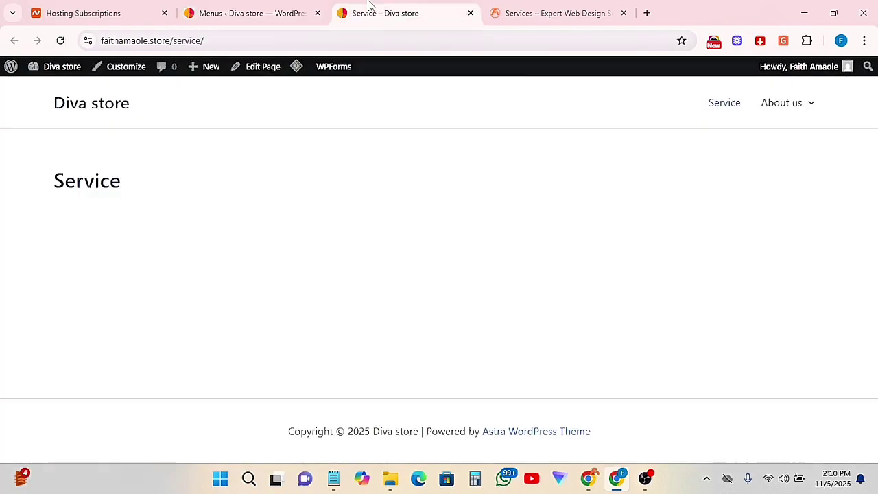
left_click(59, 41)
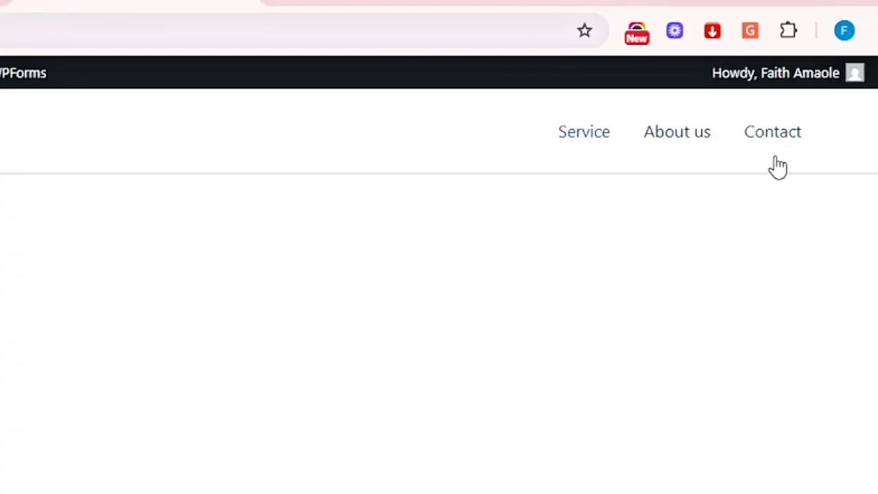
Step: Copy the Services page address from the other open website into the URL of a new custom link for Top Bar menu
left_click(217, 13)
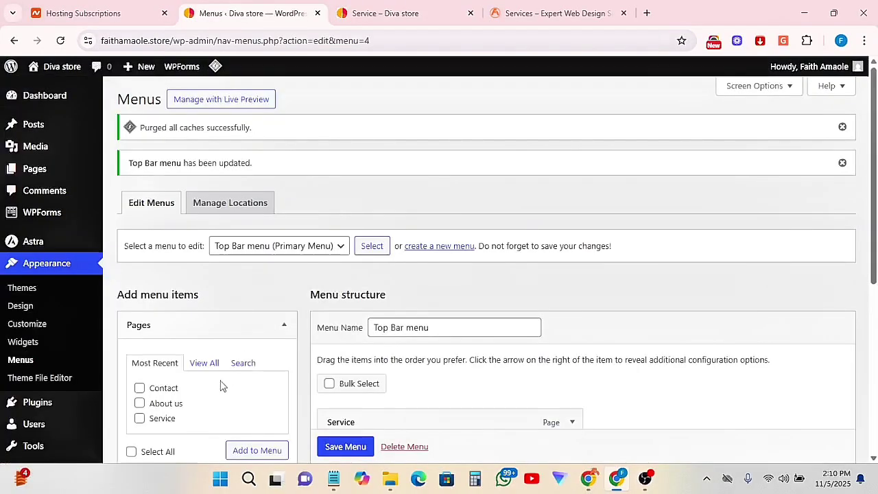
scroll(220, 386, "down", 3)
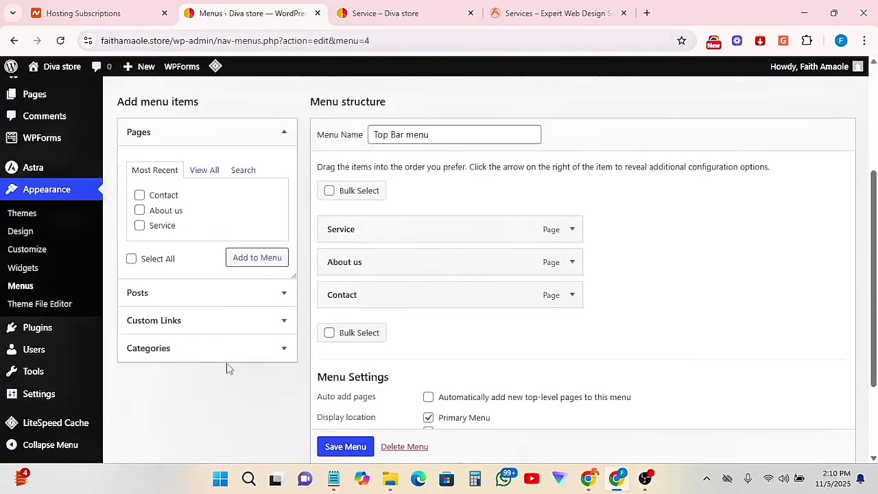
left_click(276, 139)
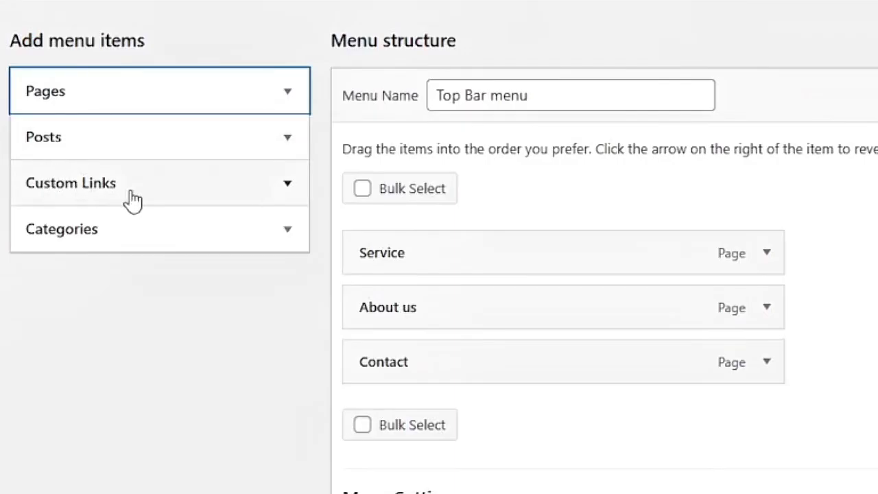
left_click(235, 186)
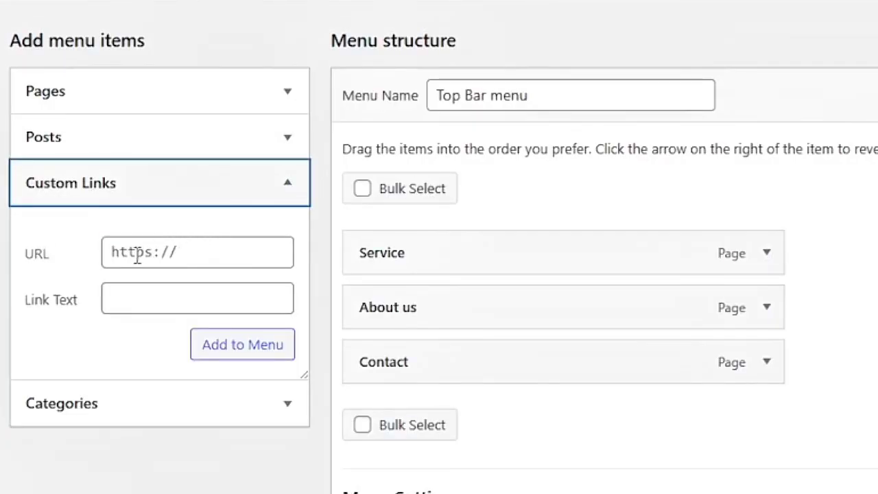
left_click(137, 254)
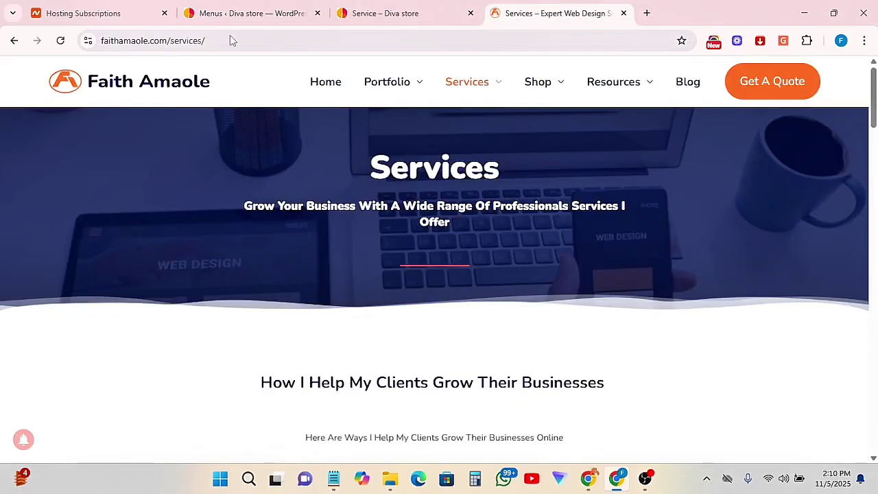
left_click(137, 41)
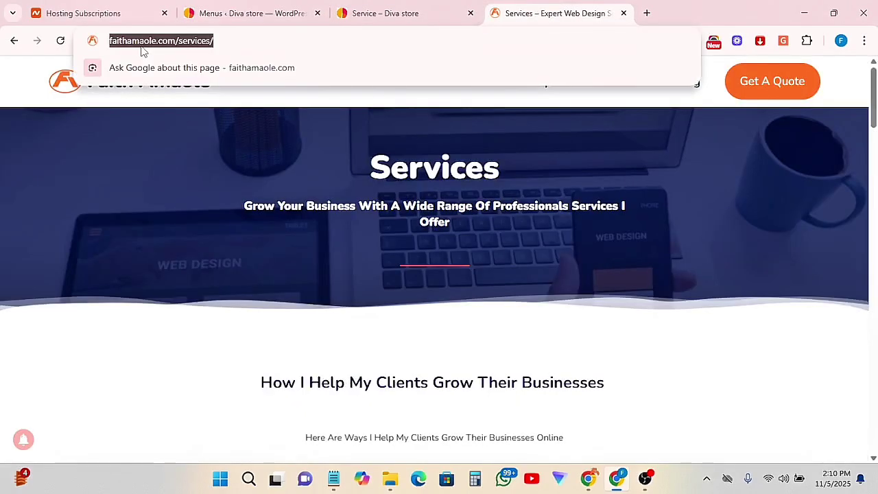
key("ctrl+2")
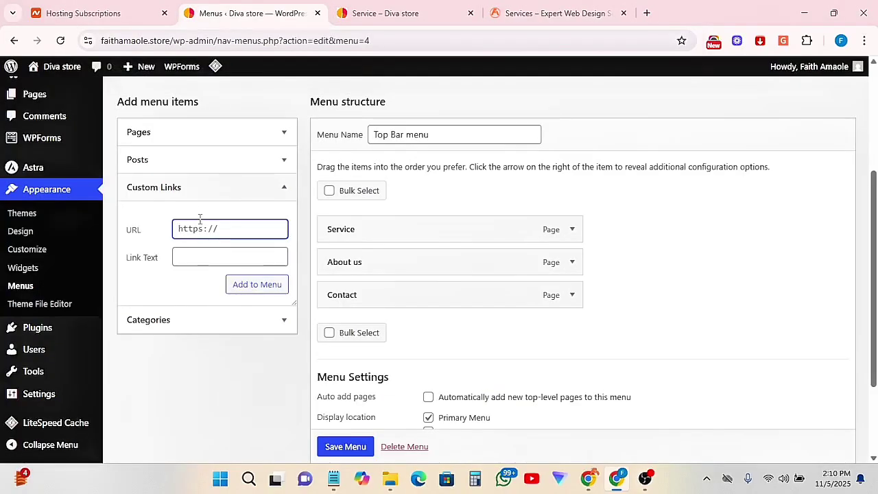
key("ctrl+v")
left_click(192, 257)
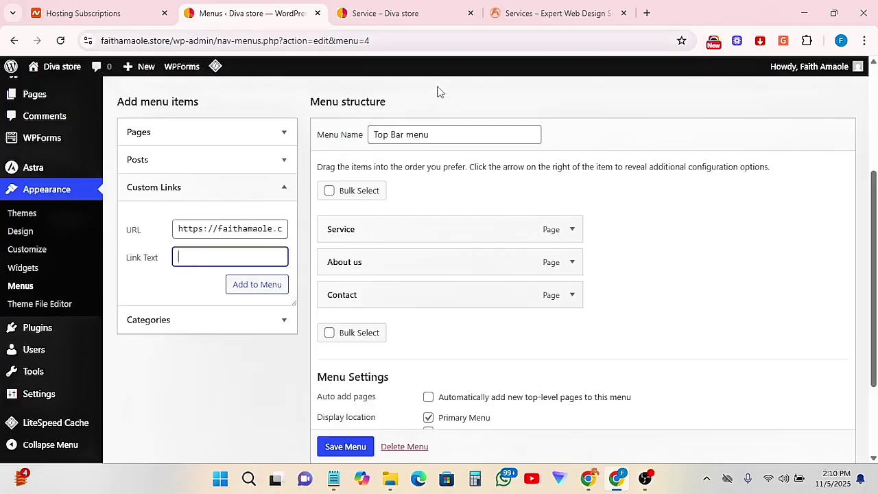
Step: Set the custom link's text to Courses, add it to Top Bar menu and save the menu
left_click(384, 13)
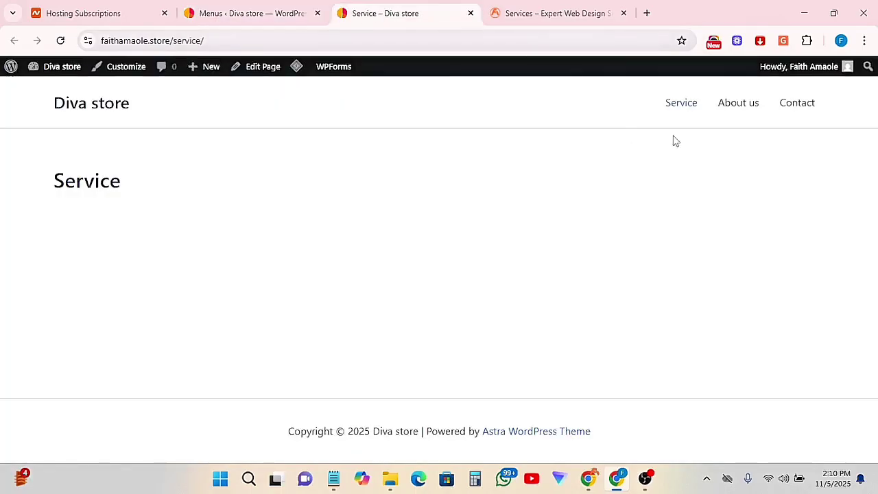
left_click(249, 13)
left_click(199, 247)
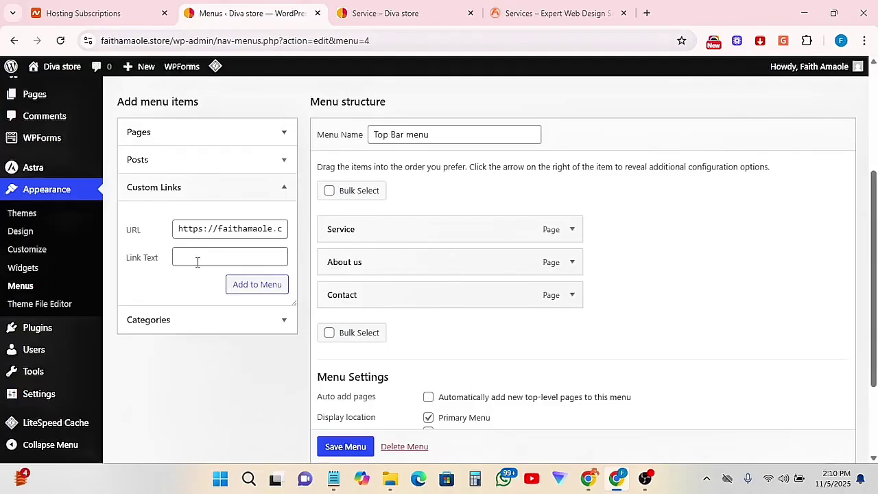
left_click(201, 258)
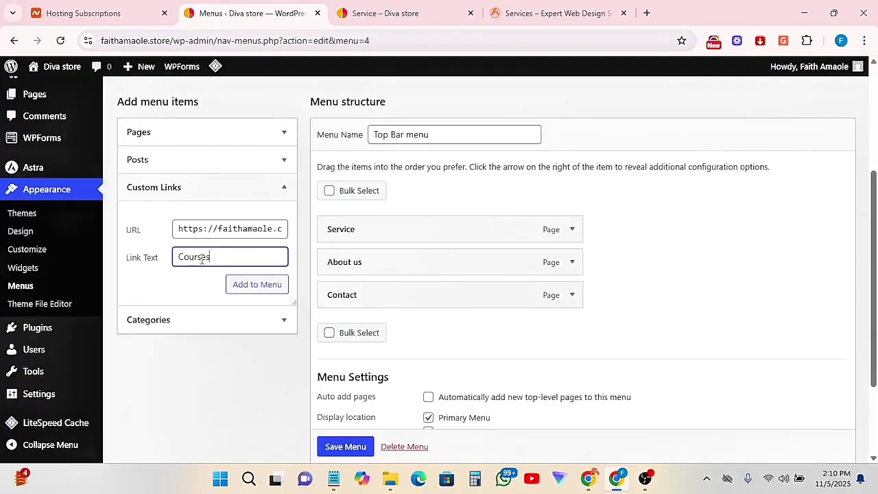
left_click(238, 286)
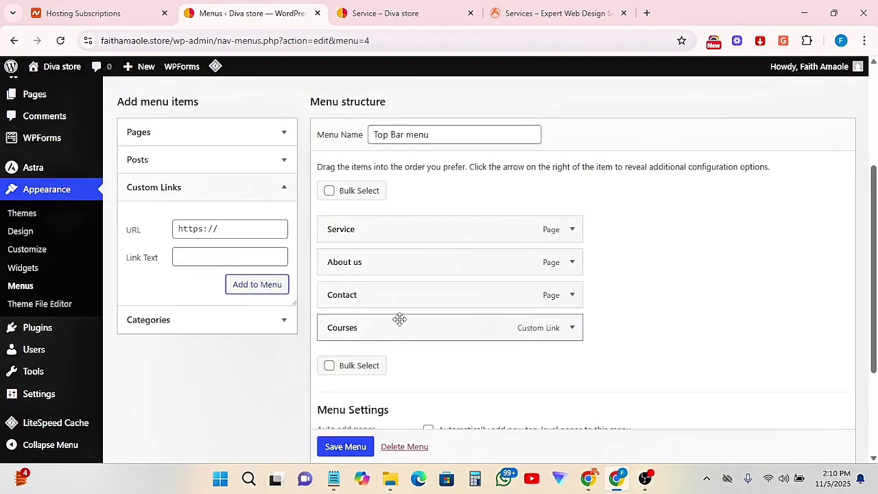
scroll(343, 429, "down", 1)
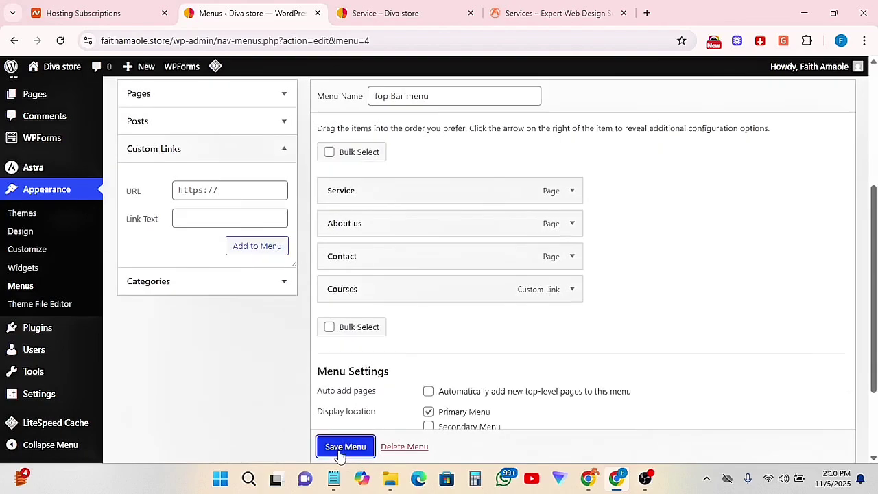
left_click(345, 447)
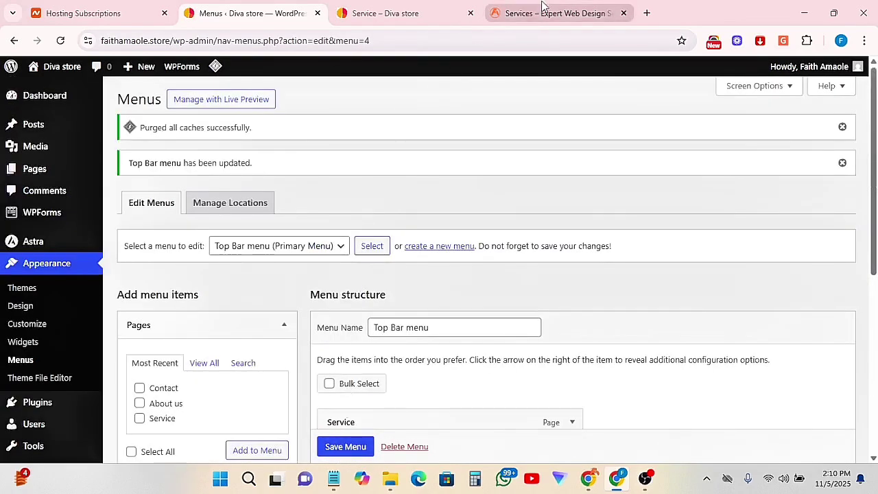
Step: Reload the store's Service page, test the Courses link in the header navigation and return to the Service page
left_click(384, 13)
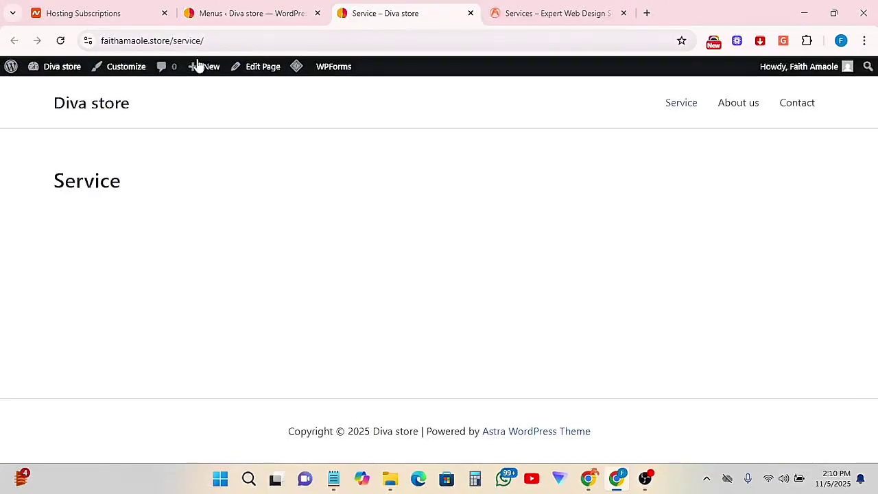
left_click(59, 41)
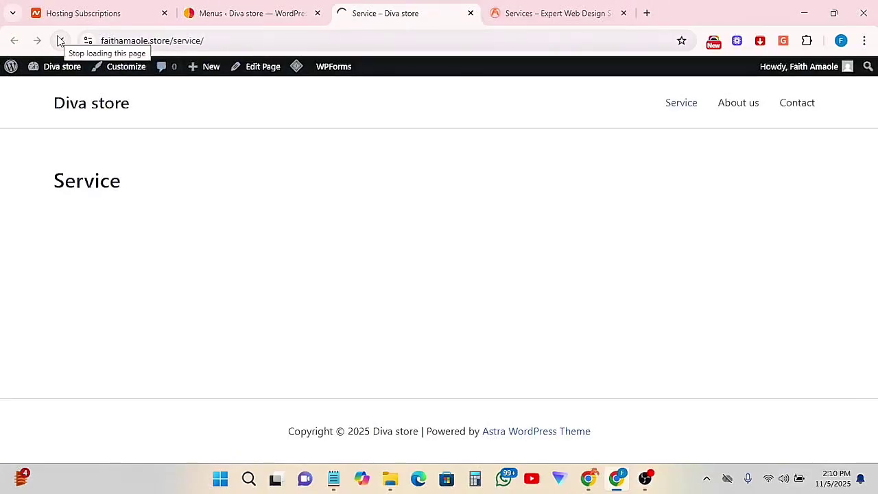
left_click(804, 113)
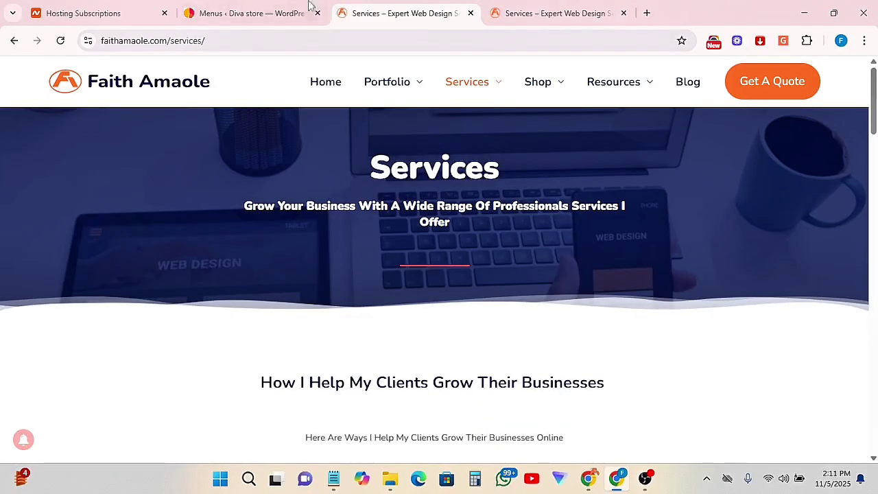
left_click(14, 41)
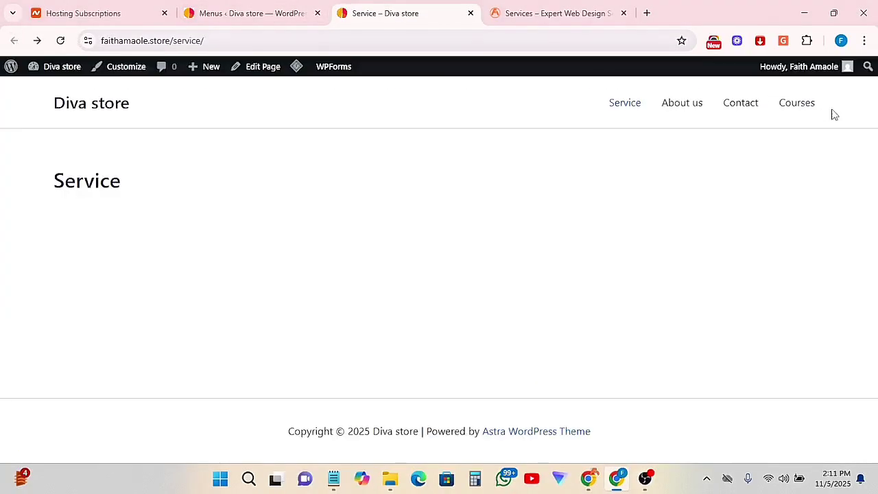
Step: Go back to the Top Bar menu editor and review the Custom Links fields and the menu structure
left_click(224, 9)
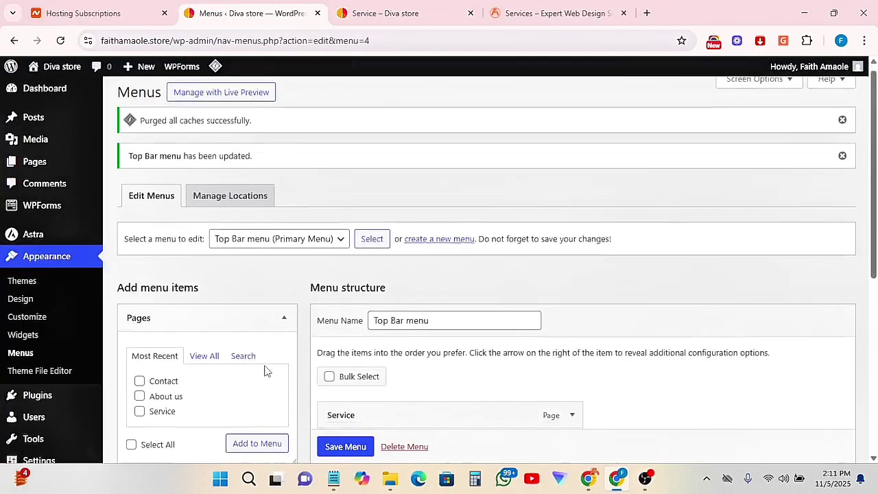
scroll(267, 370, "down", 3)
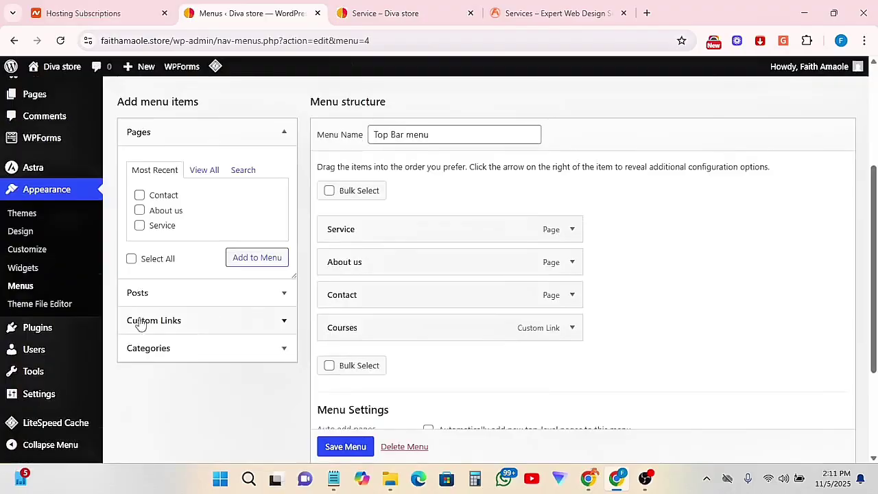
left_click(217, 322)
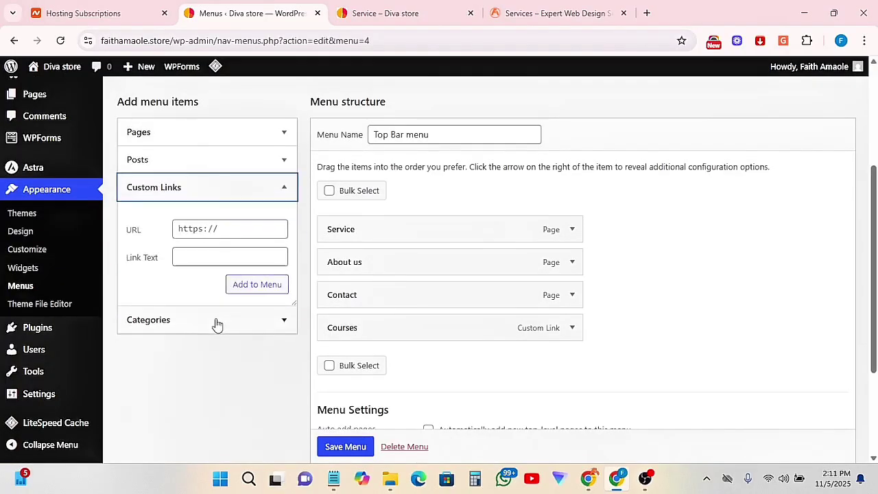
scroll(201, 260, "up", 3)
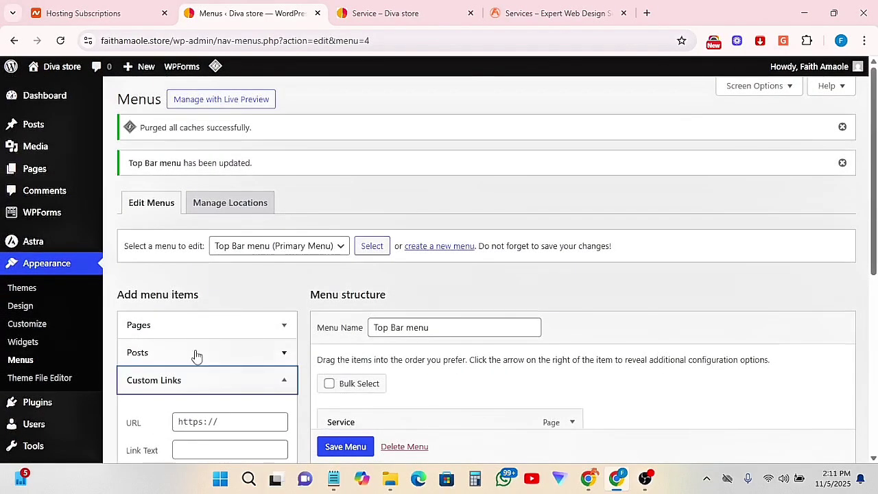
scroll(274, 319, "down", 4)
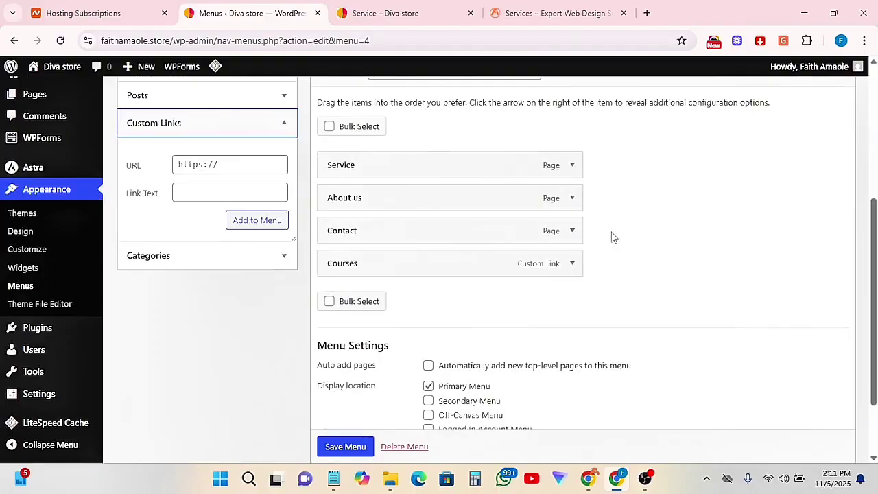
scroll(575, 281, "up", 2)
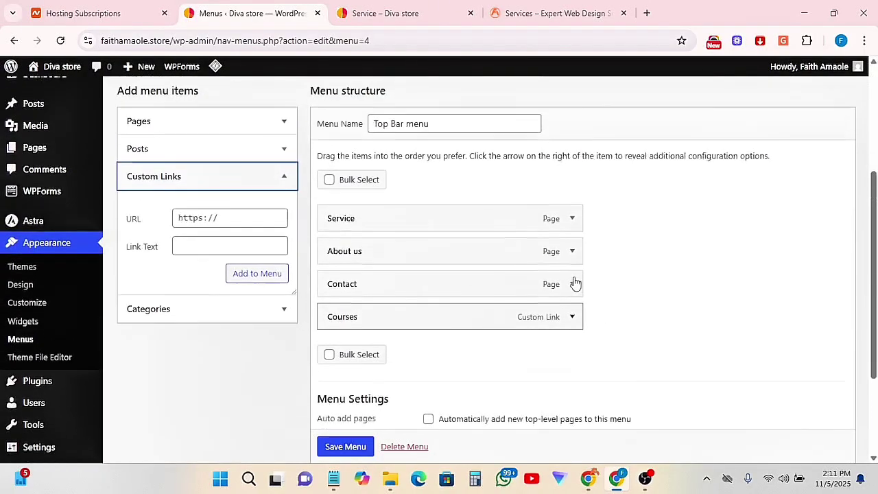